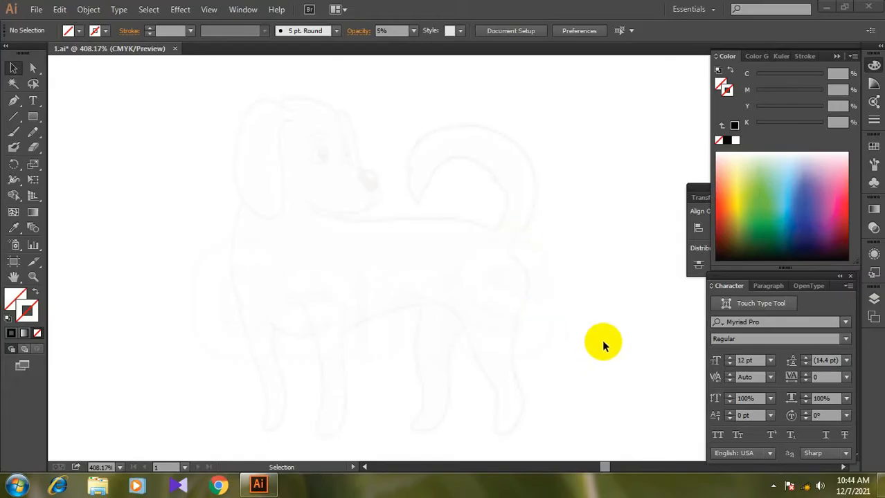
# Trace the top of the dog's head with a curved Pen tool path from the near ear to the forehead.
pyautogui.click(12, 103)
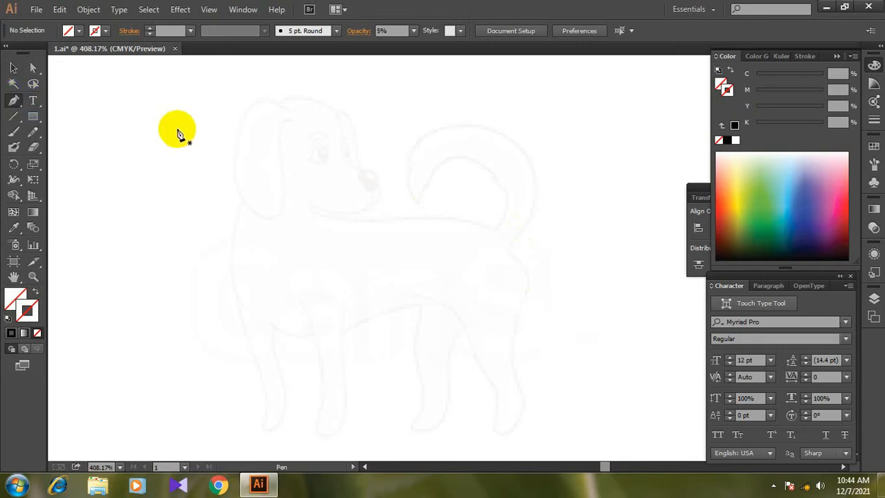
pyautogui.moveTo(188, 109); pyautogui.dragTo(559, 278)
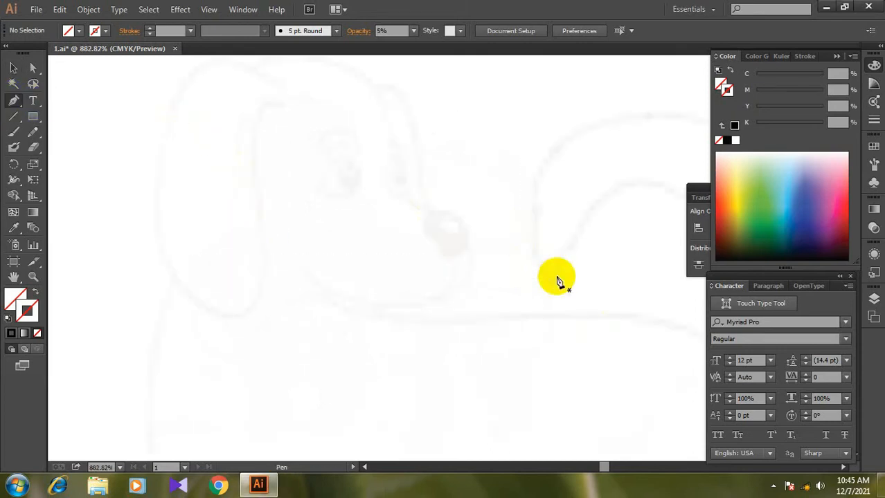
pyautogui.moveTo(426, 282); pyautogui.dragTo(368, 263)
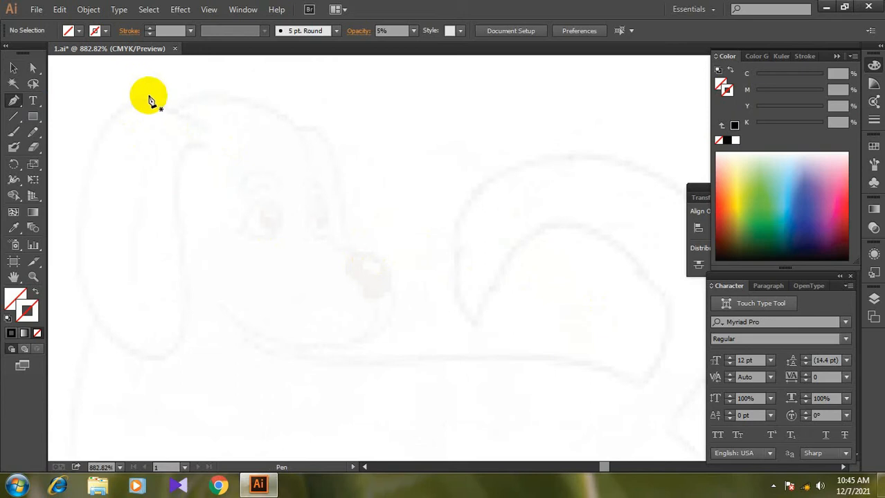
pyautogui.click(176, 113)
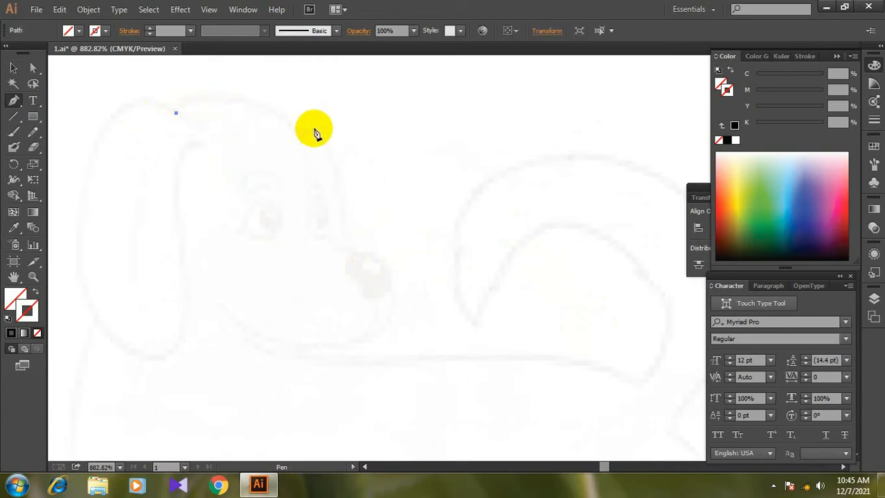
pyautogui.moveTo(299, 128); pyautogui.dragTo(350, 187)
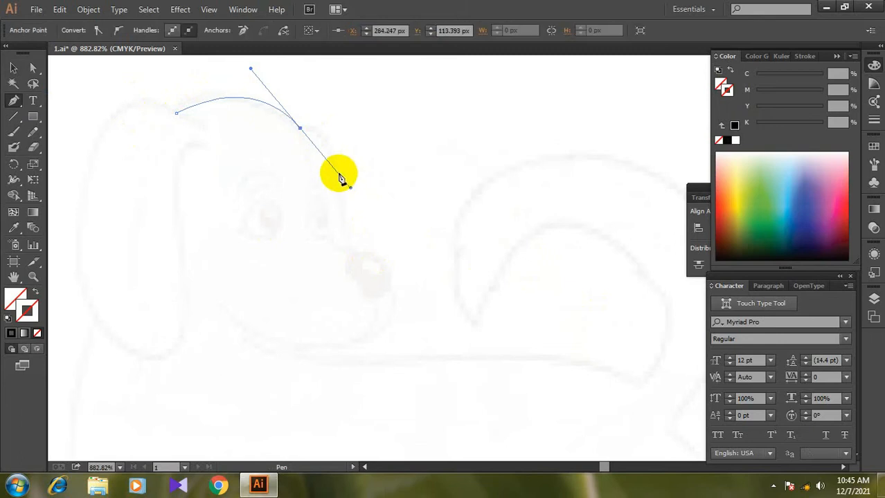
# Give the head curve a black 0.5 pt stroke and remove the outgoing handle at its forehead end.
pyautogui.click(735, 125)
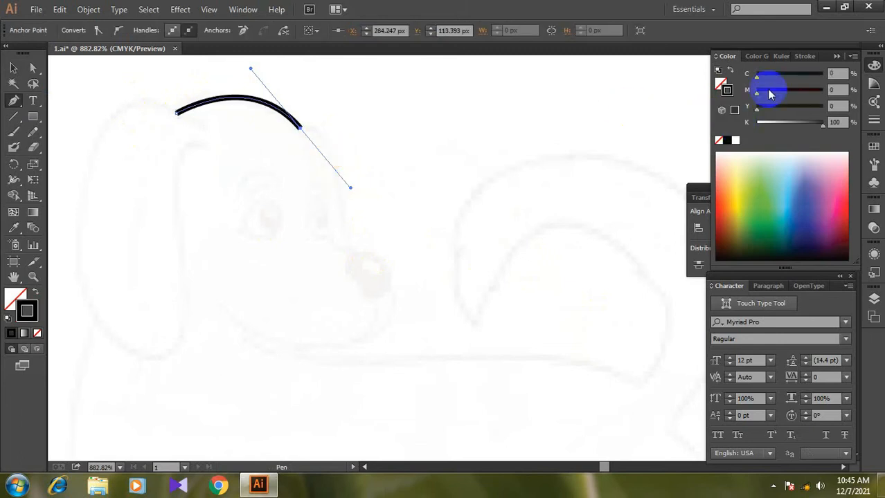
pyautogui.click(803, 56)
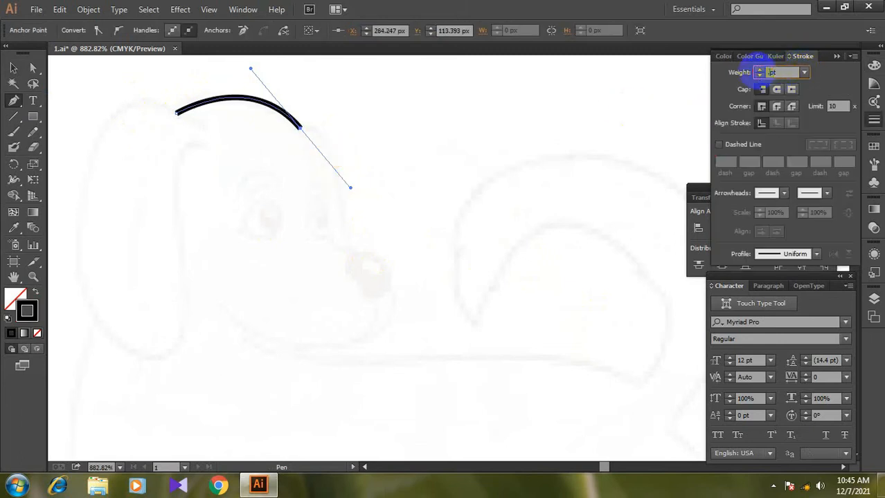
pyautogui.click(760, 74)
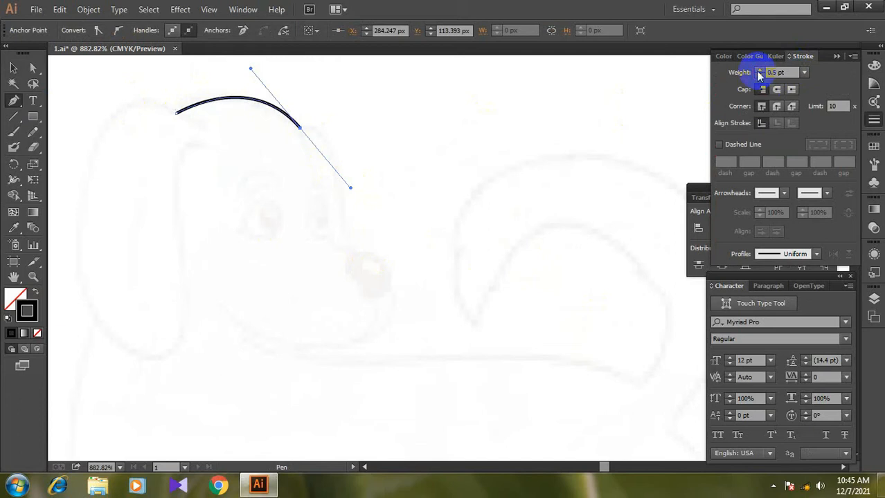
pyautogui.click(300, 130)
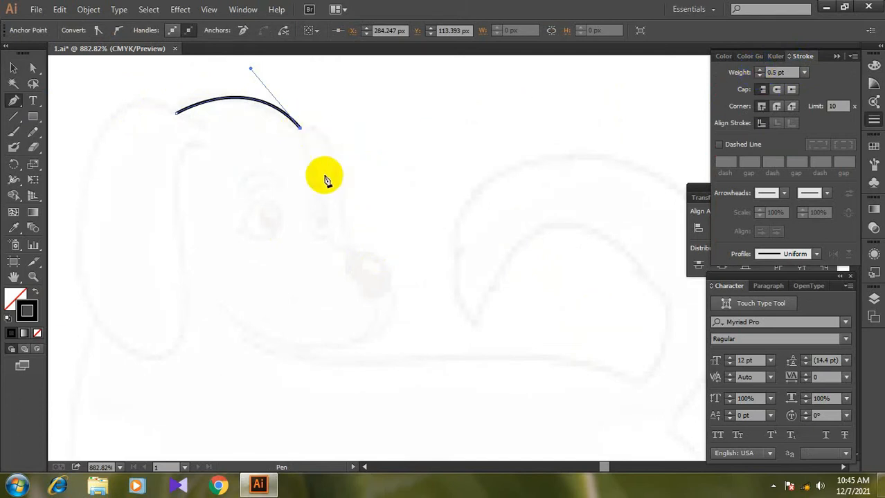
pyautogui.click(178, 113)
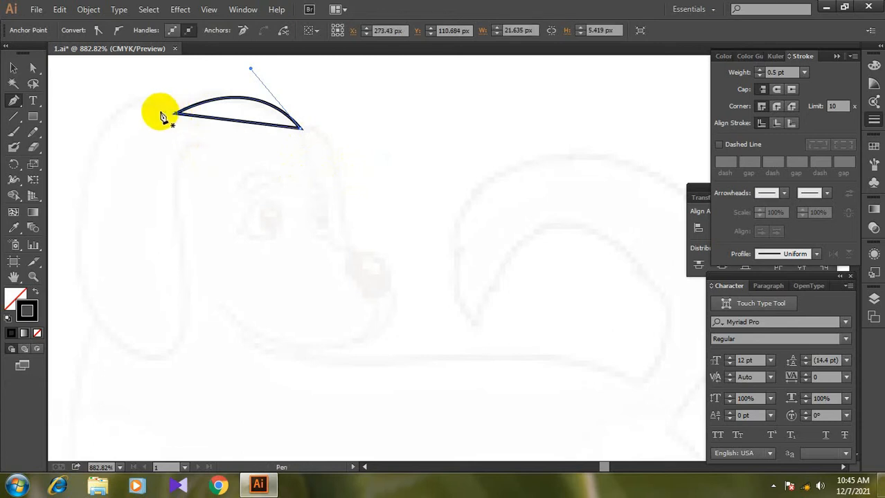
pyautogui.hotkey('ctrl', 'z')
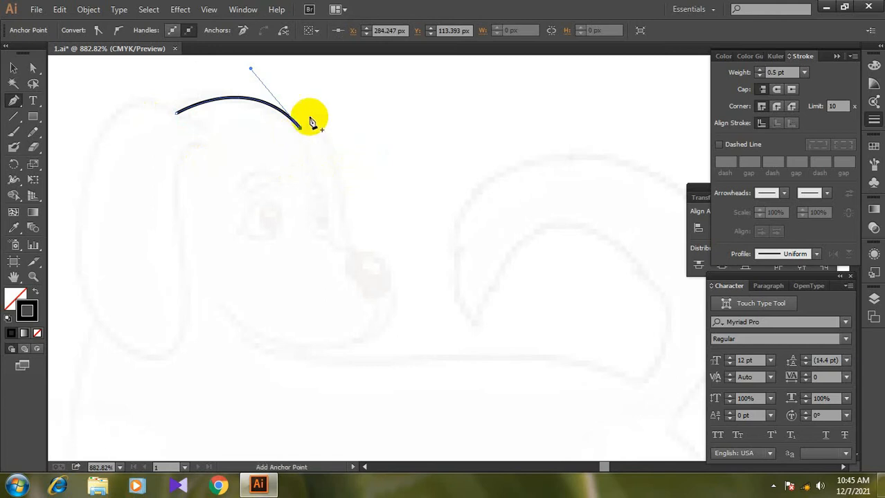
# Trace the near ear's outline with the Pen tool, from the head curve's start around the lobe to the inner fold.
pyautogui.click(14, 67)
pyautogui.click(75, 79)
pyautogui.click(14, 100)
pyautogui.click(183, 114)
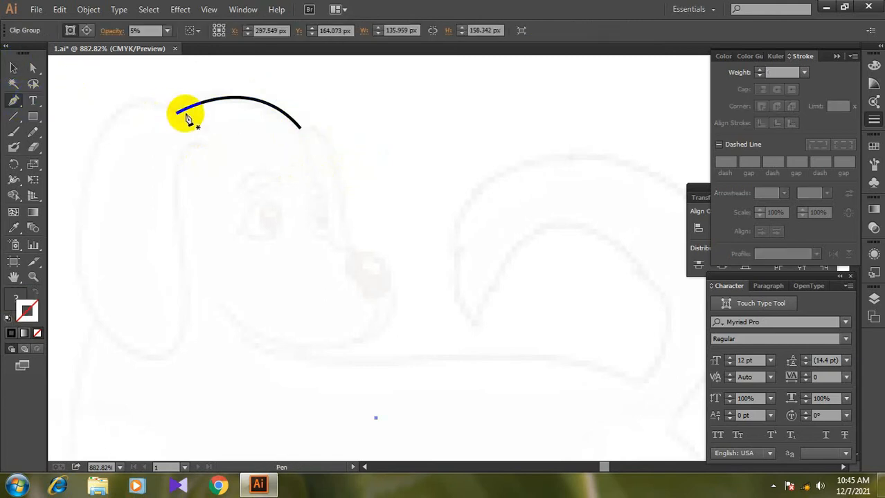
pyautogui.moveTo(129, 103); pyautogui.dragTo(109, 119)
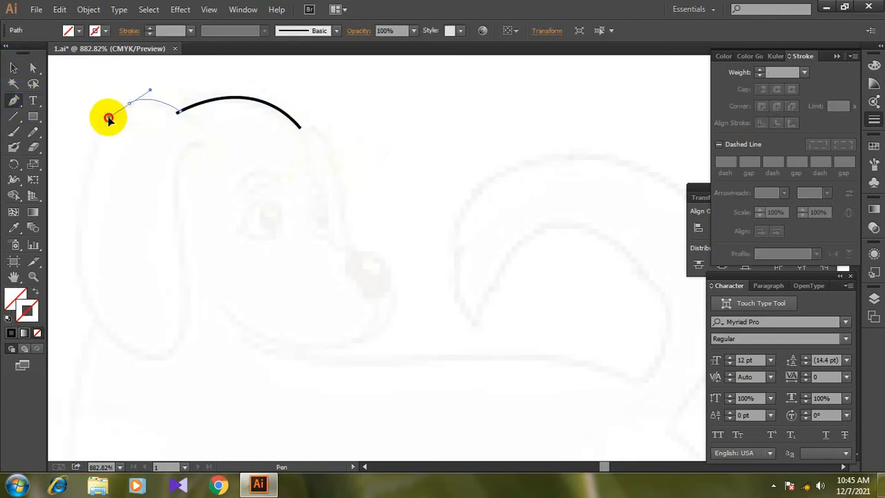
pyautogui.moveTo(112, 337); pyautogui.dragTo(195, 427)
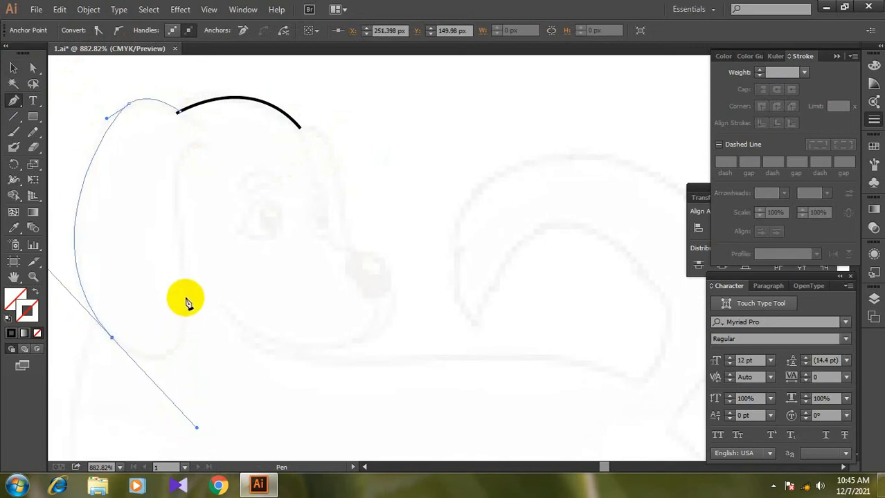
pyautogui.click(183, 289)
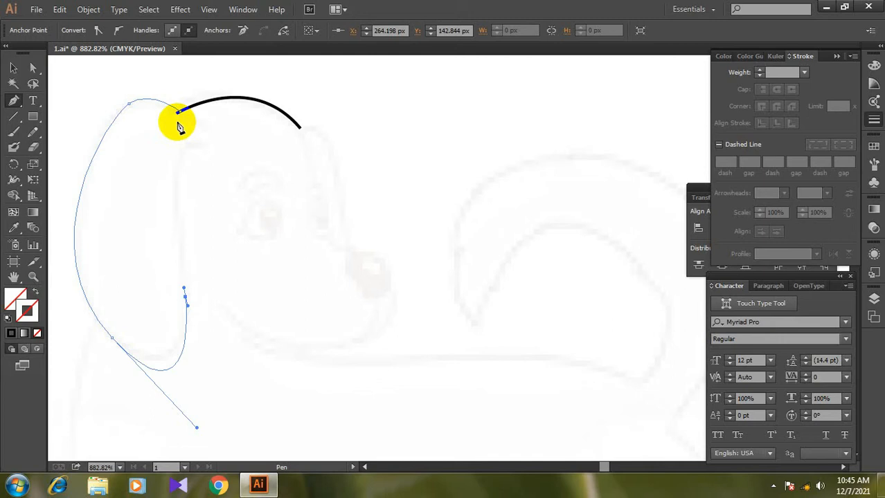
pyautogui.moveTo(202, 145); pyautogui.dragTo(260, 156)
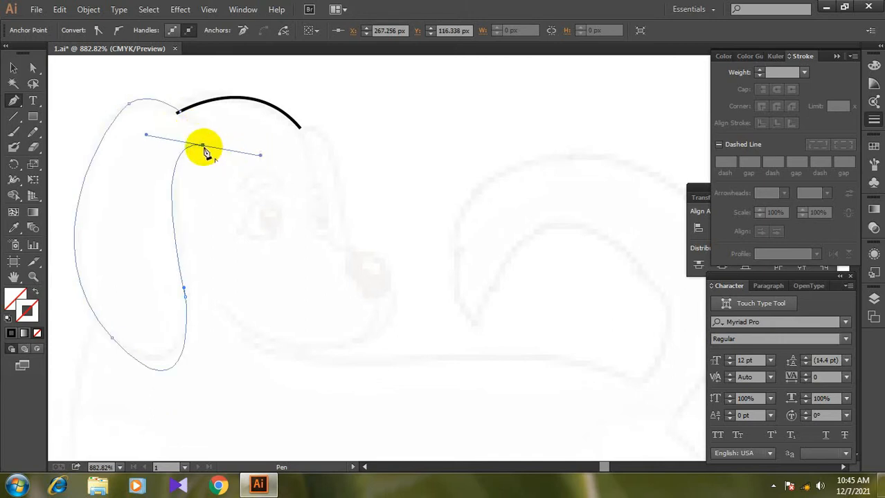
pyautogui.click(179, 113)
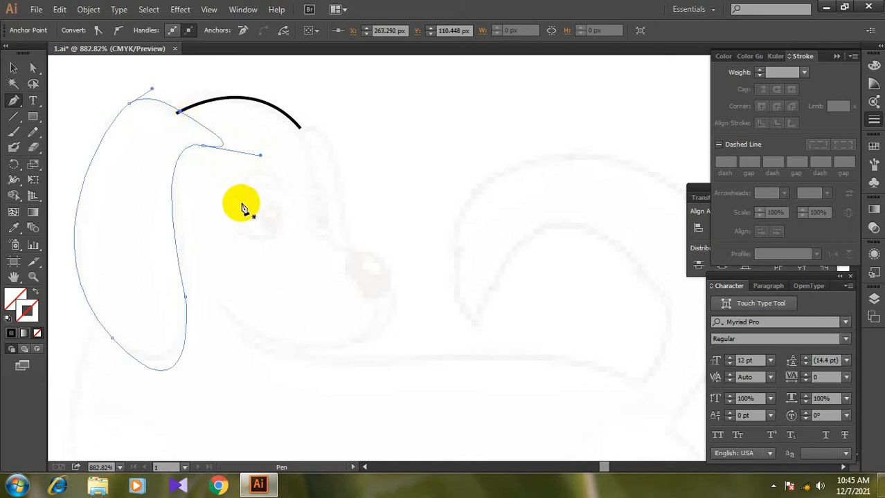
pyautogui.click(13, 67)
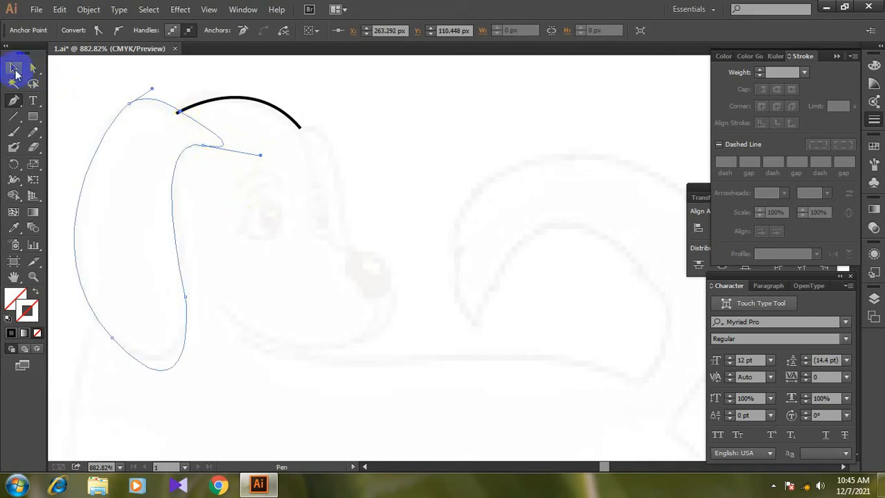
pyautogui.click(439, 181)
pyautogui.moveTo(81, 102); pyautogui.dragTo(163, 173)
pyautogui.hotkey('ctrl', 'z')
pyautogui.hotkey('ctrl', 'shift', 'a')
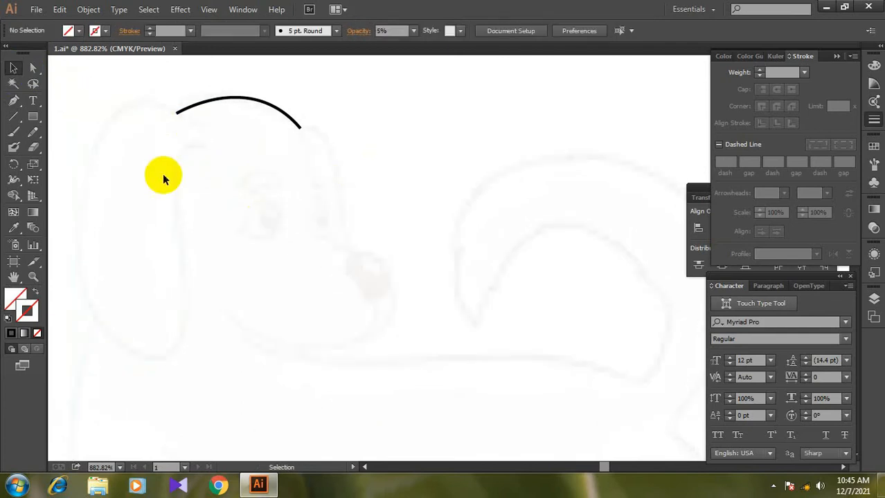
pyautogui.hotkey('ctrl', 'z')
pyautogui.hotkey('ctrl', 'z')
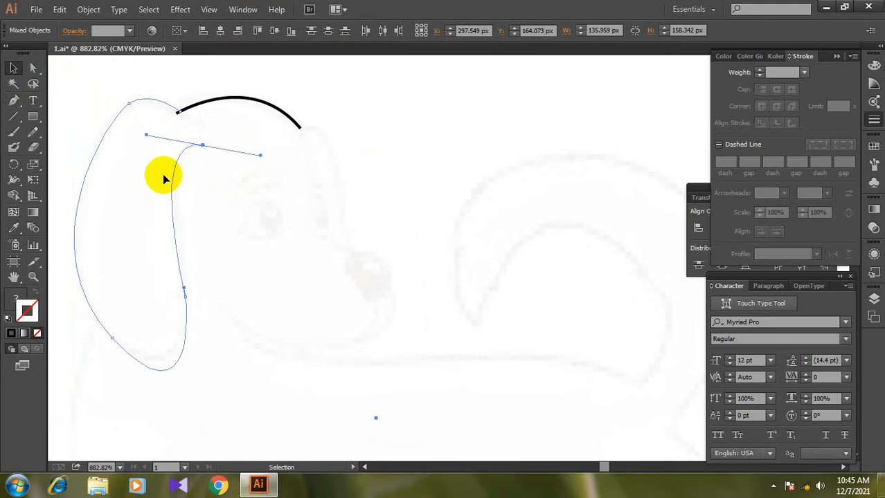
# Give the open near-ear path a black 0.5 pt stroke.
pyautogui.click(721, 58)
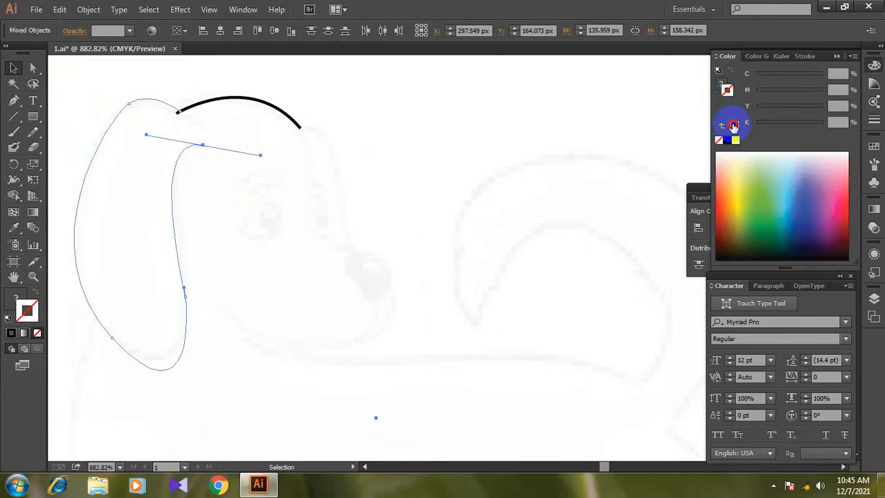
pyautogui.click(733, 126)
pyautogui.click(801, 57)
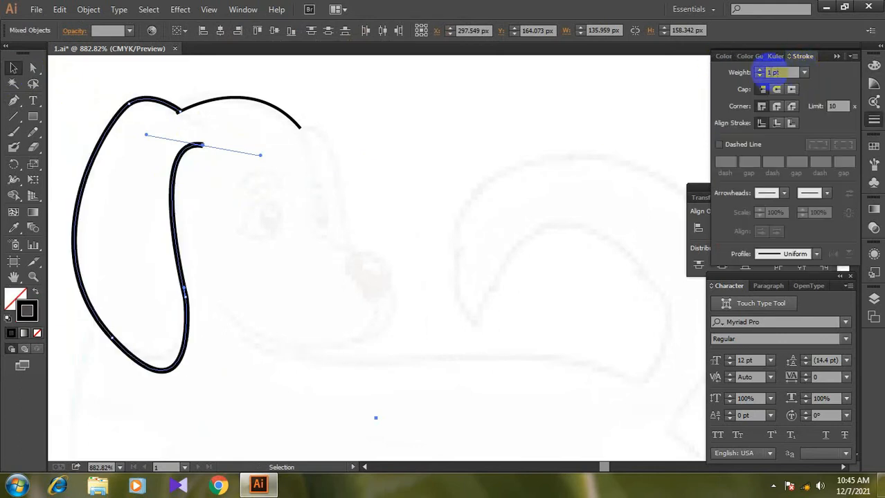
pyautogui.write('0.5')
pyautogui.press('Return')
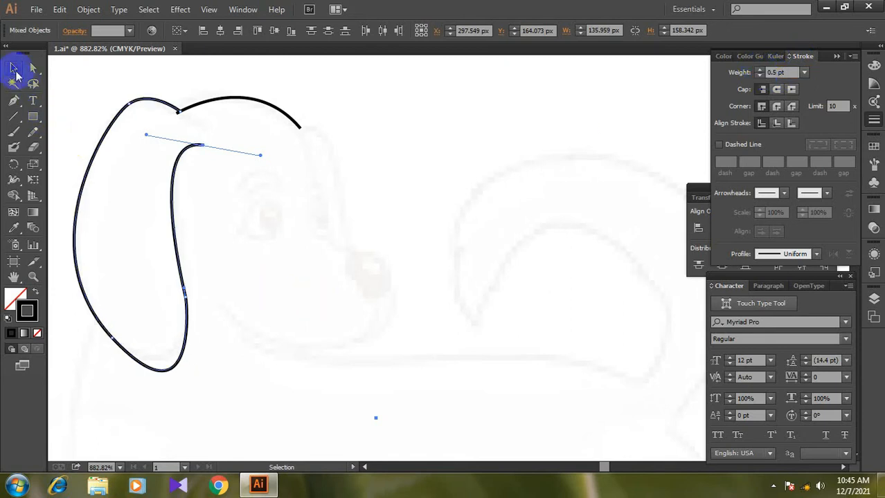
pyautogui.click(409, 230)
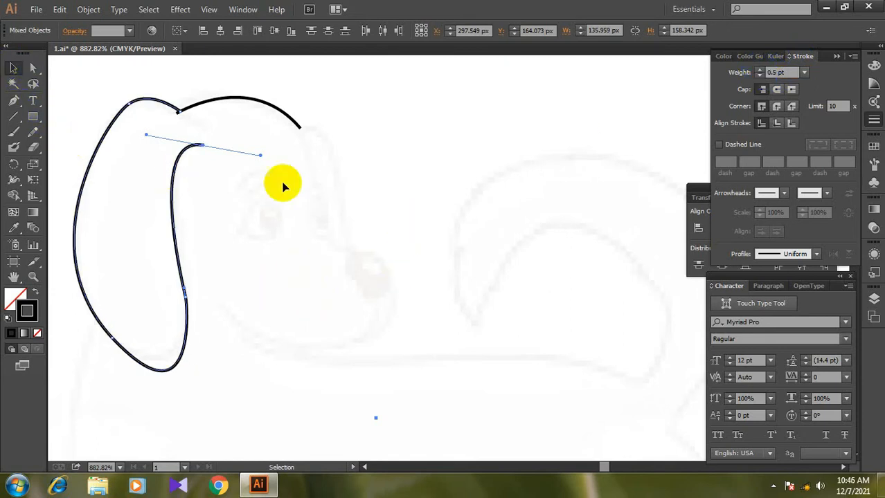
# Close the near-ear path with a rounded curve from the inner fold back to its starting anchor.
pyautogui.click(202, 145)
pyautogui.moveTo(178, 111); pyautogui.dragTo(148, 98)
pyautogui.hotkey('ctrl', 'z')
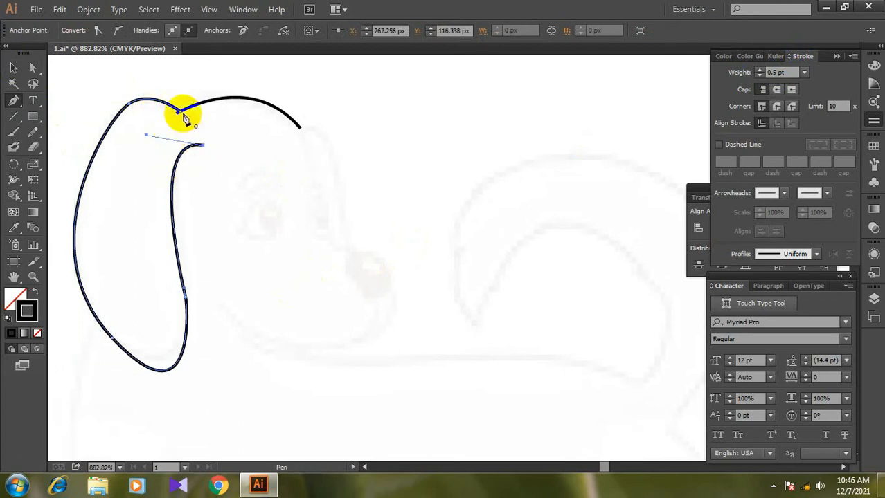
pyautogui.moveTo(179, 112); pyautogui.dragTo(138, 88)
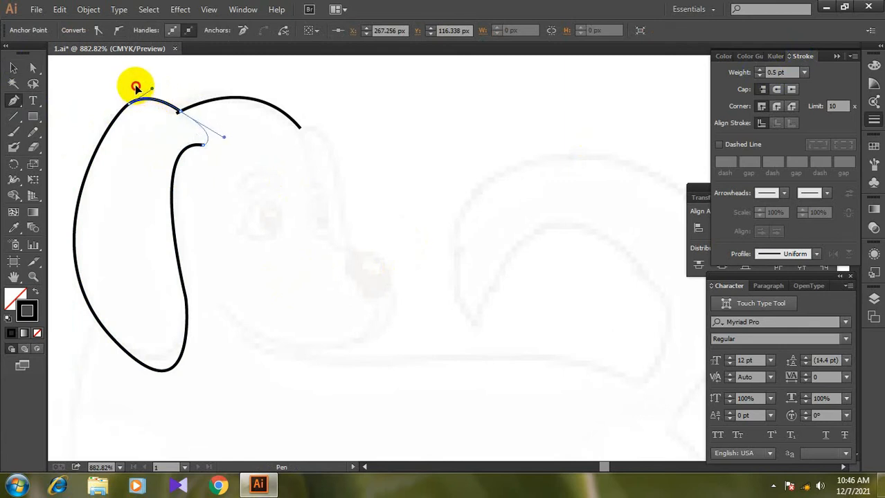
pyautogui.moveTo(135, 90); pyautogui.dragTo(135, 91)
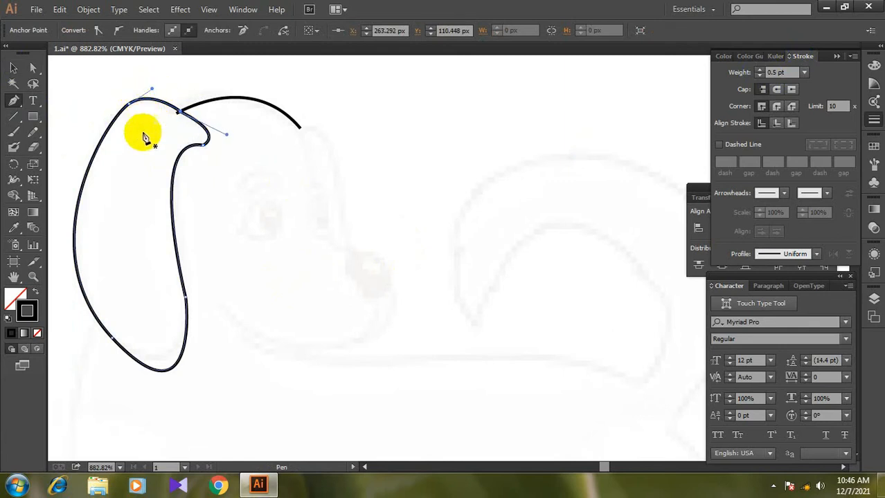
# Lock the faint dog reference sketch so that it cannot be selected while tracing.
pyautogui.press('v')
pyautogui.click(315, 234)
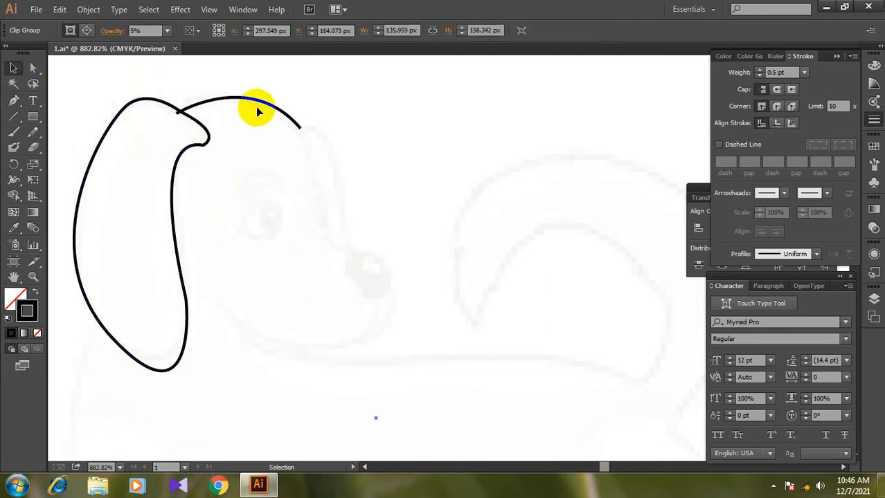
pyautogui.click(251, 310)
pyautogui.hotkey('ctrl', '2')
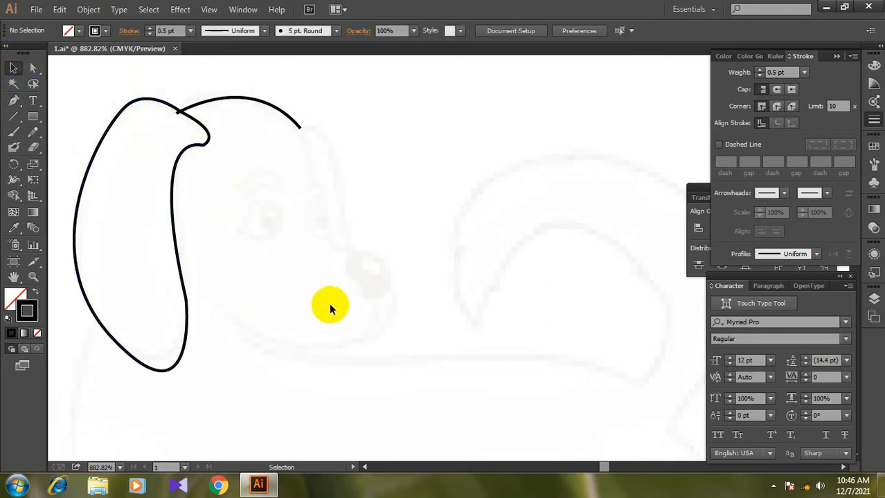
# Trace the far ear's outer edge with the Pen tool, from the forehead end of the head curve down towards the nose.
pyautogui.moveTo(367, 267); pyautogui.dragTo(346, 288)
pyautogui.click(13, 102)
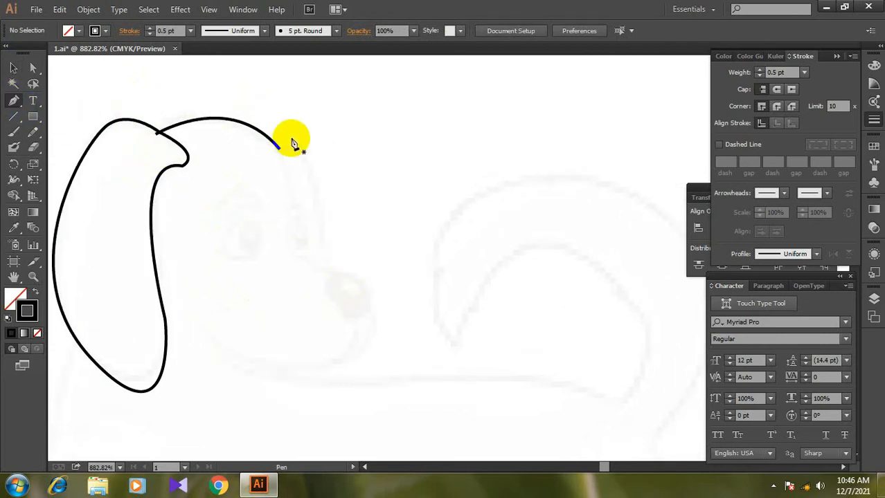
pyautogui.click(276, 144)
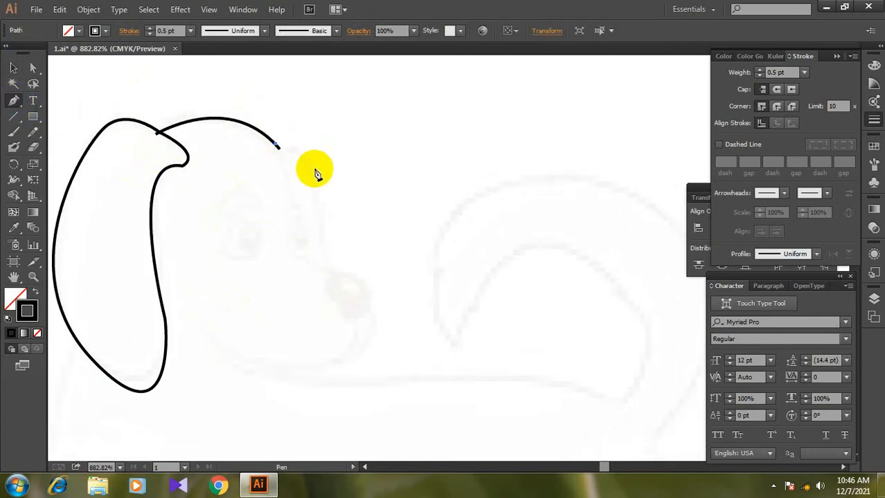
pyautogui.keyDown('ctrl'); pyautogui.click(315, 172); pyautogui.keyUp('ctrl')
pyautogui.moveTo(278, 147); pyautogui.dragTo(314, 158)
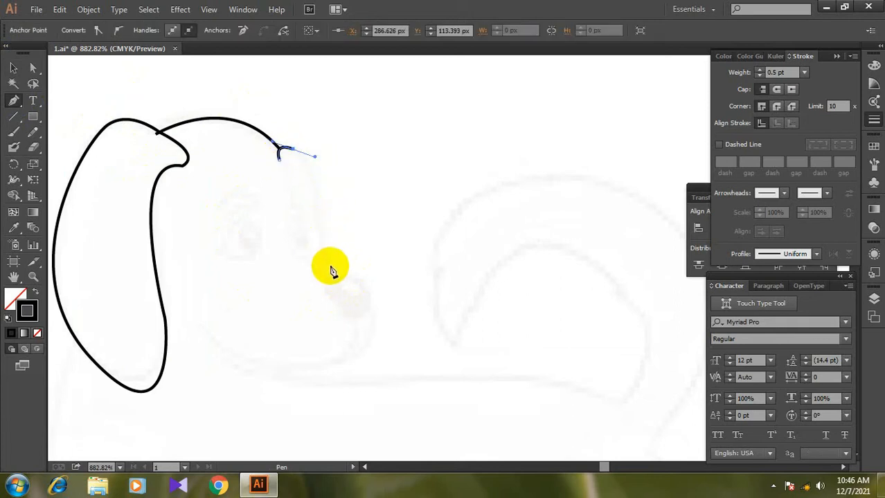
pyautogui.moveTo(328, 264); pyautogui.dragTo(322, 337)
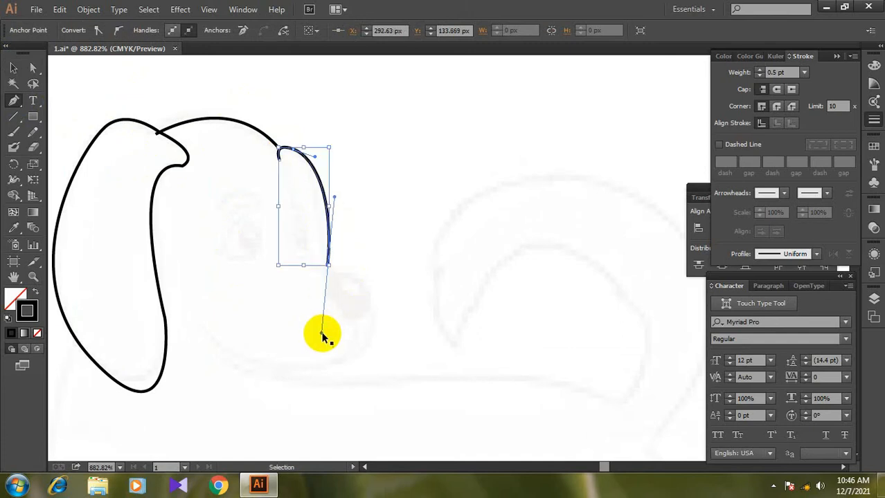
pyautogui.hotkey('ctrl', 'z')
pyautogui.moveTo(323, 252); pyautogui.dragTo(314, 307)
# Round off the far ear's lower tip and close the ear path up its inner edge to the starting anchor.
pyautogui.click(303, 251)
pyautogui.hotkey('ctrl', 'z')
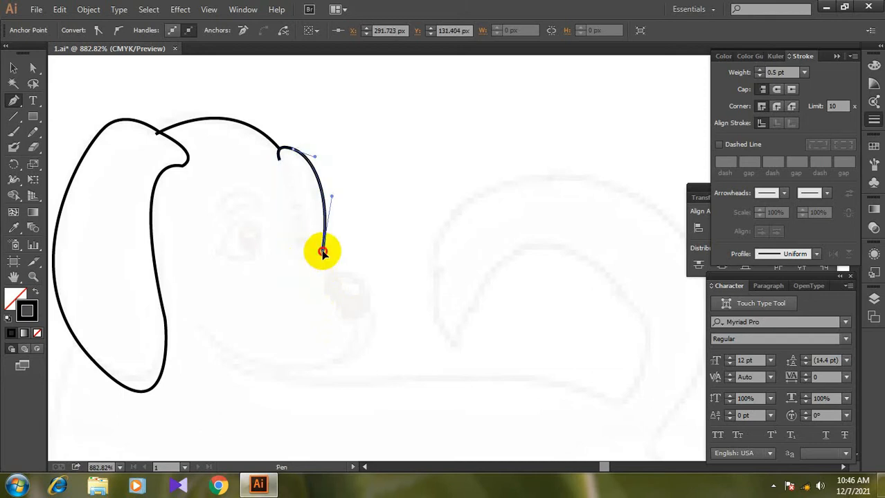
pyautogui.moveTo(303, 245); pyautogui.dragTo(280, 197)
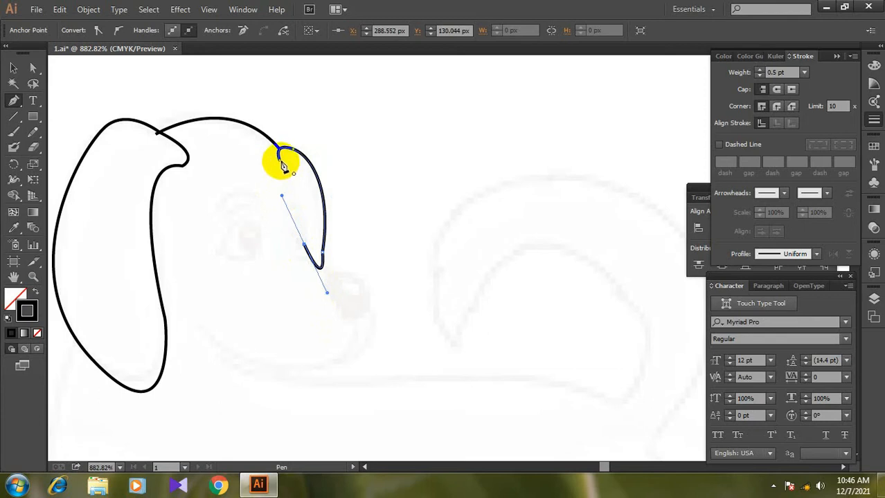
pyautogui.click(279, 160)
pyautogui.click(13, 67)
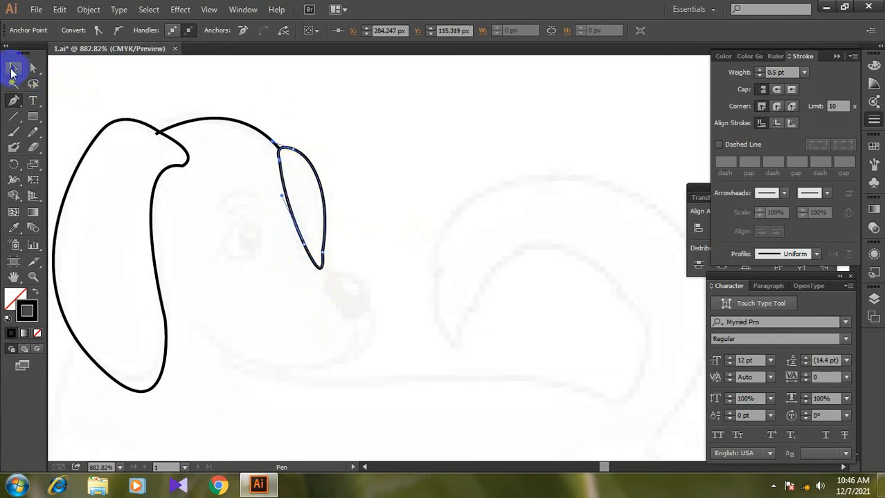
pyautogui.click(483, 192)
# Trace the face outline with the Pen tool from the far ear's tip around the muzzle and jaw up to the near ear's inner edge.
pyautogui.moveTo(452, 301); pyautogui.dragTo(484, 293)
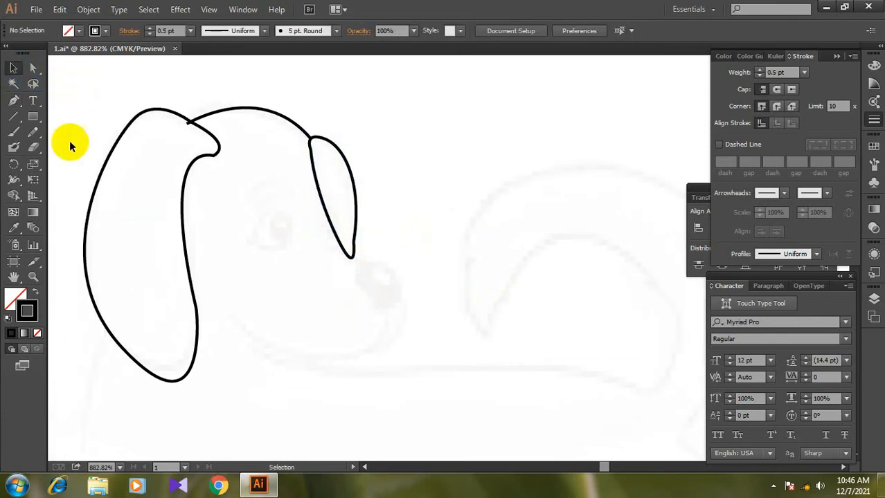
pyautogui.click(15, 101)
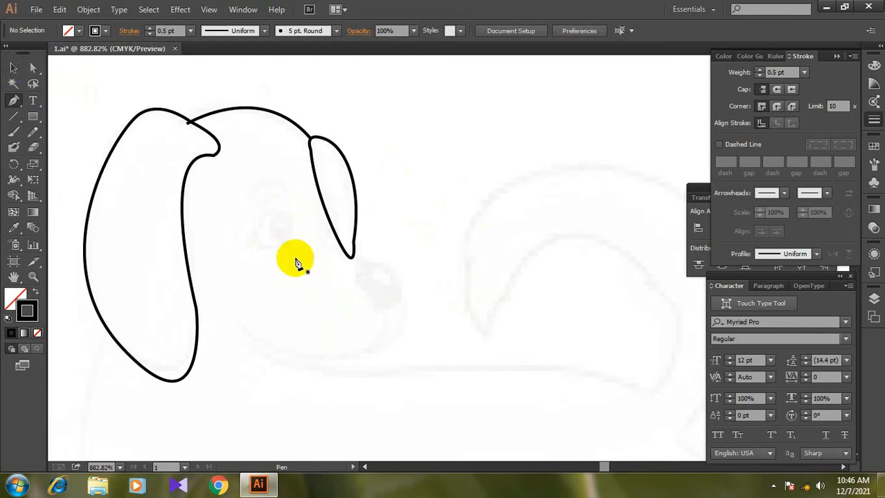
pyautogui.click(349, 260)
pyautogui.moveTo(388, 268); pyautogui.dragTo(414, 266)
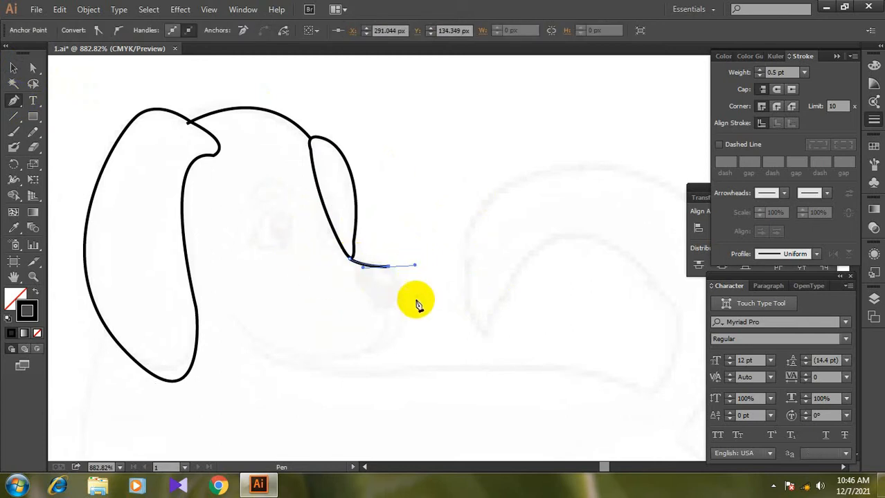
pyautogui.moveTo(374, 344); pyautogui.dragTo(333, 358)
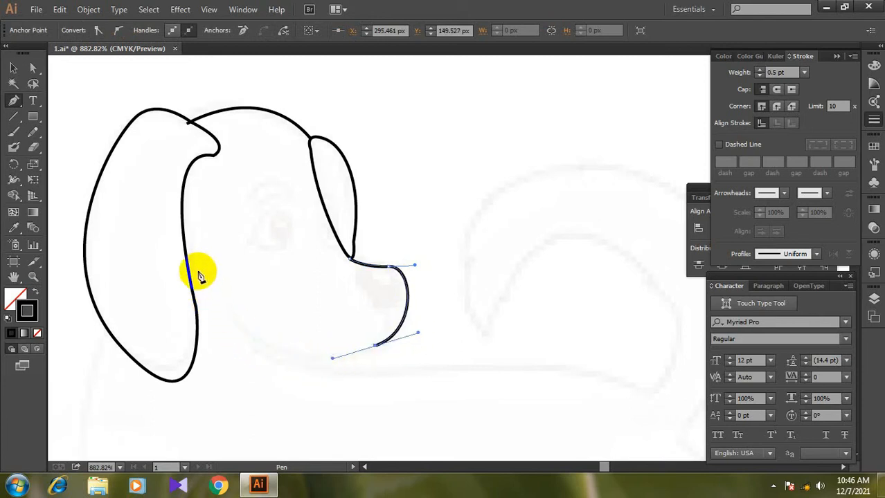
pyautogui.moveTo(186, 245); pyautogui.dragTo(178, 103)
pyautogui.click(13, 68)
pyautogui.click(474, 284)
# Draw a circle with the Ellipse tool over the nose at the front of the muzzle.
pyautogui.moveTo(31, 116); pyautogui.dragTo(65, 146)
pyautogui.moveTo(388, 291); pyautogui.dragTo(396, 312)
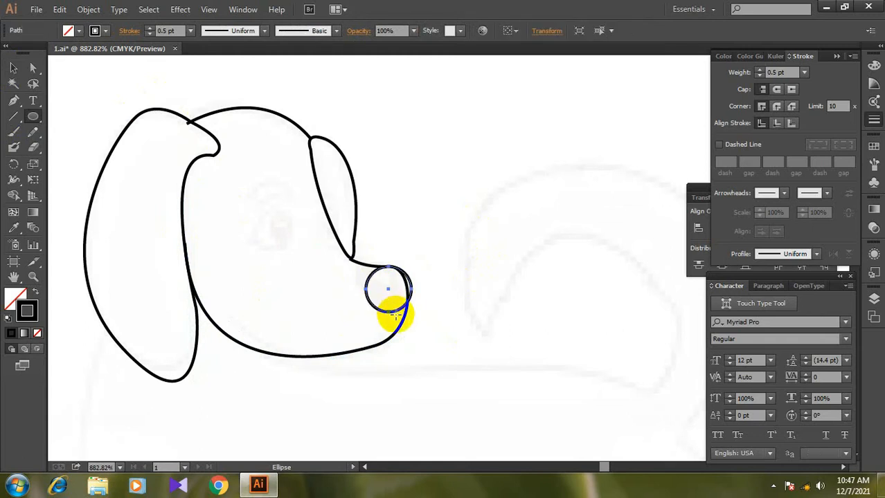
pyautogui.click(14, 68)
pyautogui.click(475, 280)
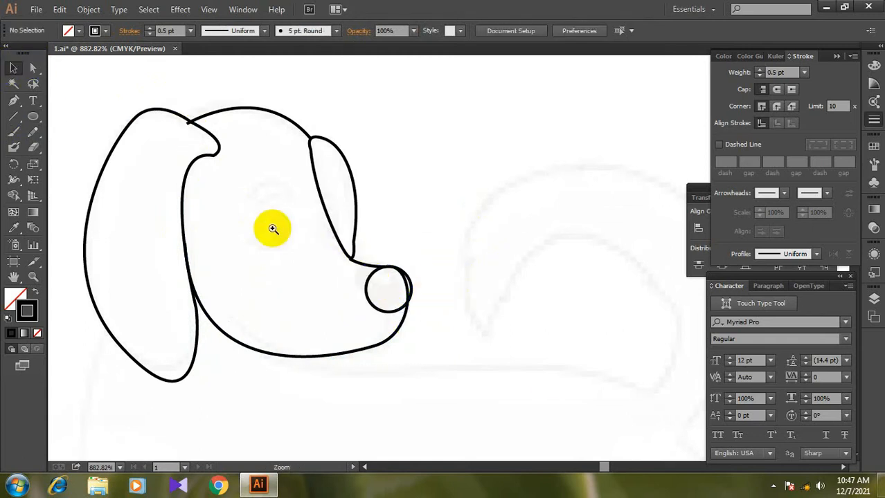
# Move the nose circle inside the muzzle outline and reshape its outer upper curve to follow the muzzle.
pyautogui.scroll(5, 393, 336)
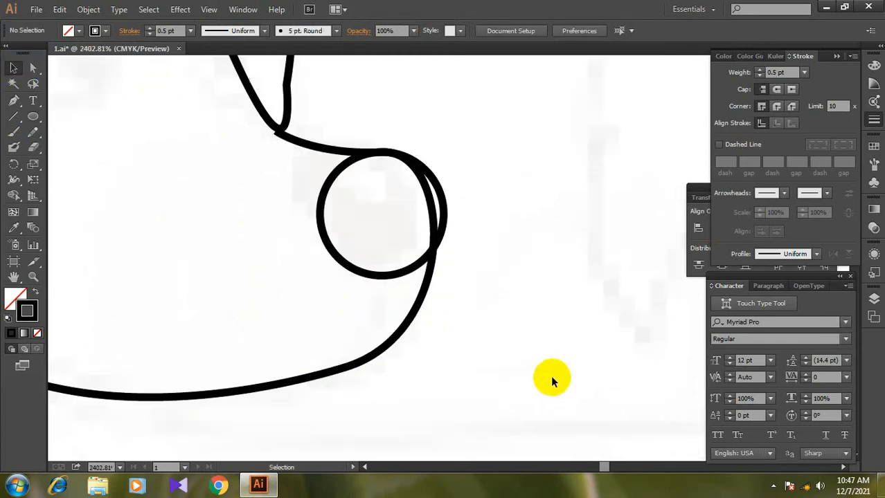
pyautogui.click(356, 276)
pyautogui.moveTo(368, 273); pyautogui.dragTo(348, 278)
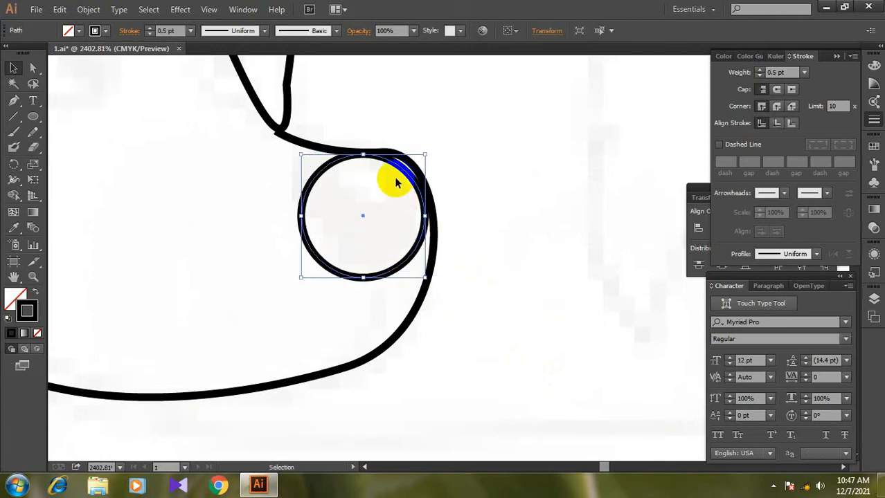
pyautogui.click(32, 68)
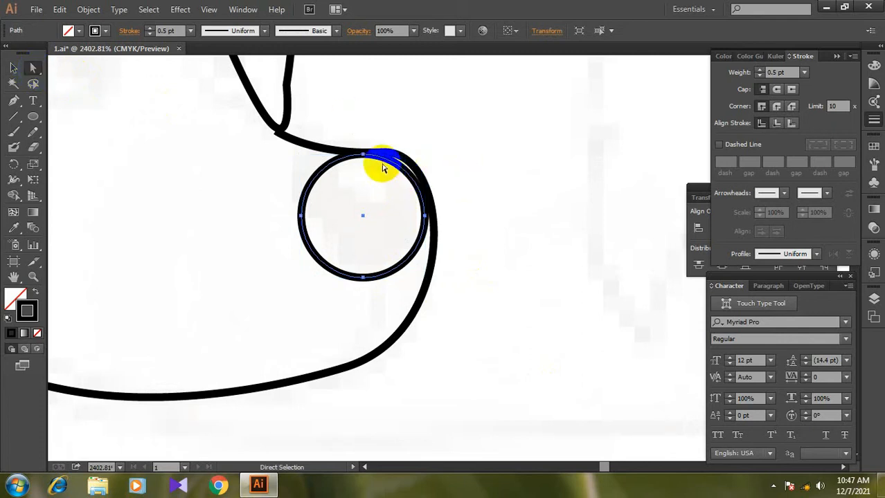
pyautogui.click(427, 218)
pyautogui.moveTo(399, 158); pyautogui.dragTo(409, 144)
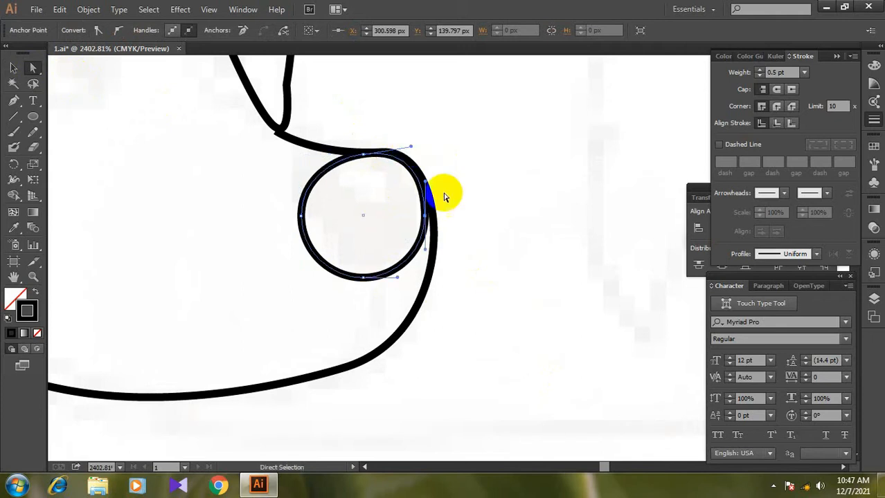
pyautogui.click(475, 232)
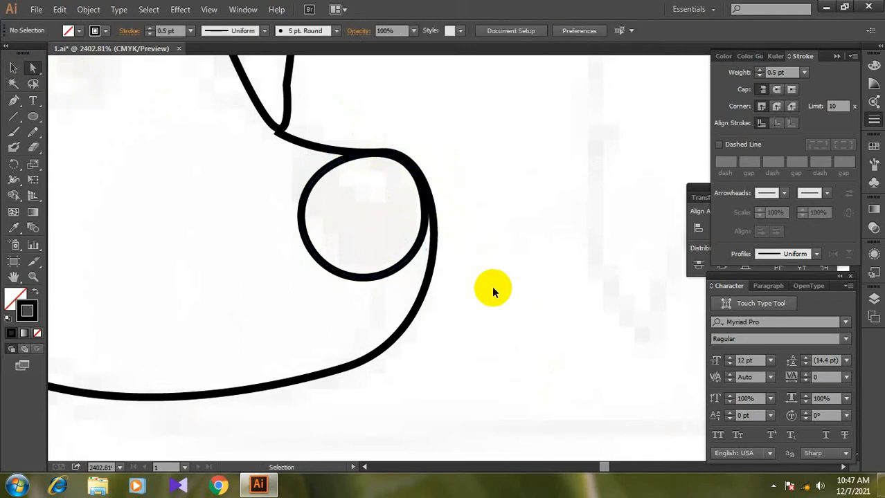
# Trace the dog's back line with the Pen tool from under the chin to the inner base of the tail.
pyautogui.hotkey('ctrl', '-')
pyautogui.hotkey('ctrl', '-')
pyautogui.hotkey('ctrl', '-')
pyautogui.hotkey('ctrl', '-')
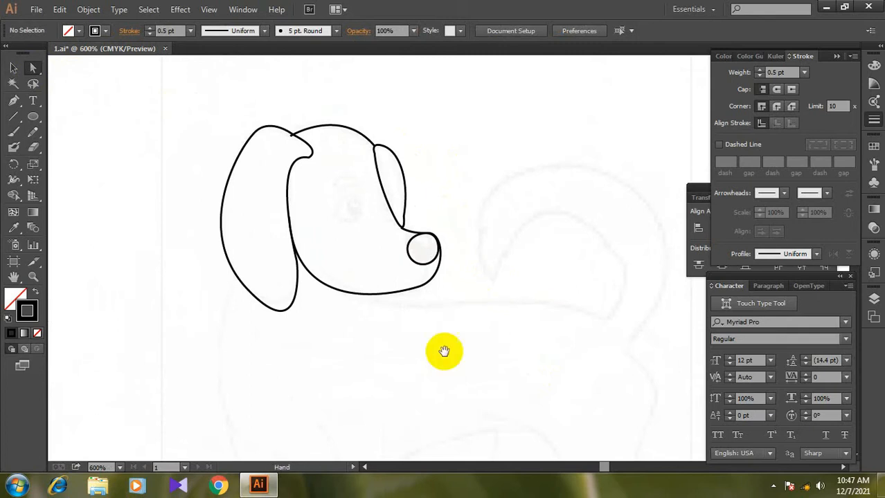
pyautogui.moveTo(444, 352); pyautogui.dragTo(337, 287)
pyautogui.click(14, 101)
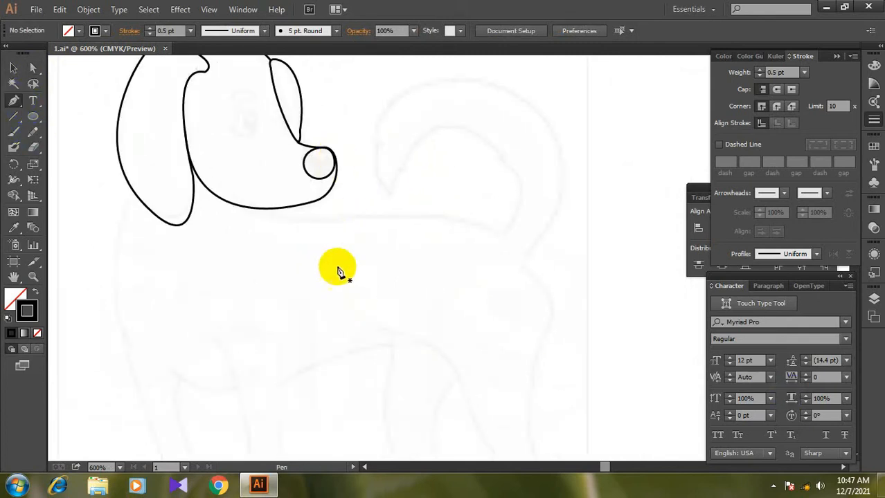
pyautogui.click(231, 204)
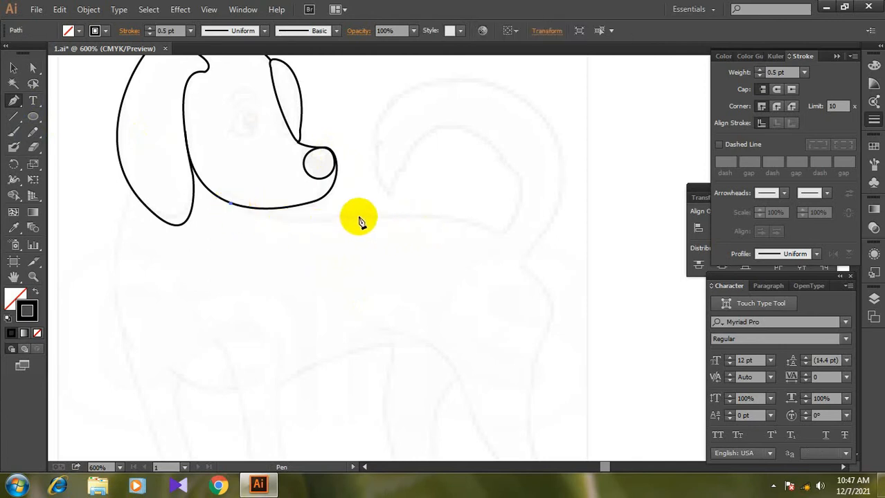
pyautogui.moveTo(351, 217)
pyautogui.mouseDown()
pyautogui.moveTo(476, 216)
pyautogui.moveTo(459, 222)
pyautogui.moveTo(508, 246)
pyautogui.moveTo(514, 261)
pyautogui.moveTo(554, 275)
pyautogui.mouseUp()
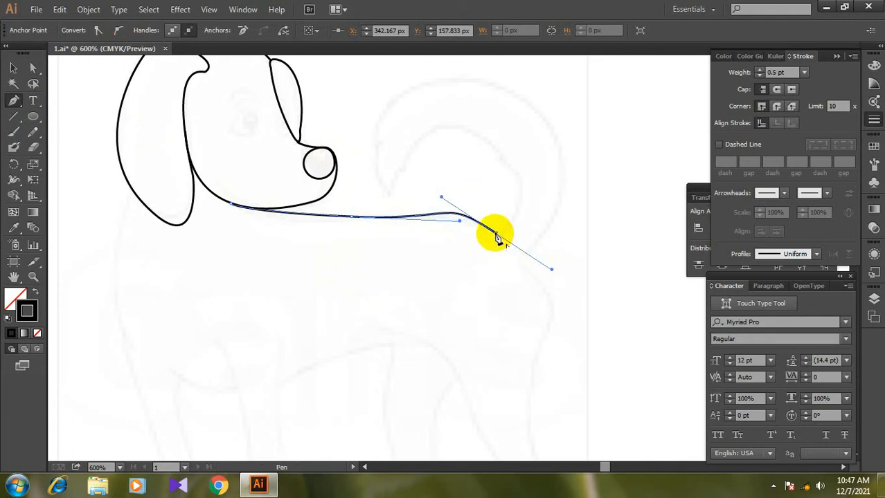
# Adjust the back line's curve handles so that its hump and the slope to the tail base follow the sketch.
pyautogui.click(32, 67)
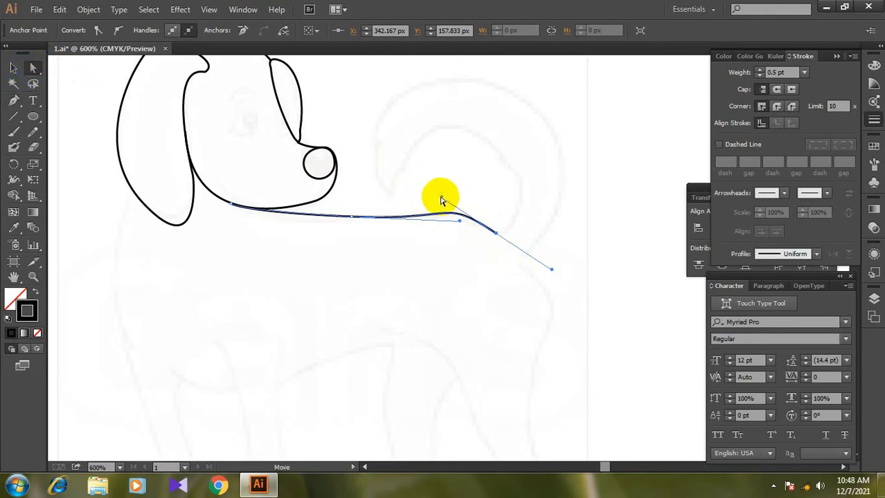
pyautogui.moveTo(442, 198); pyautogui.dragTo(413, 193)
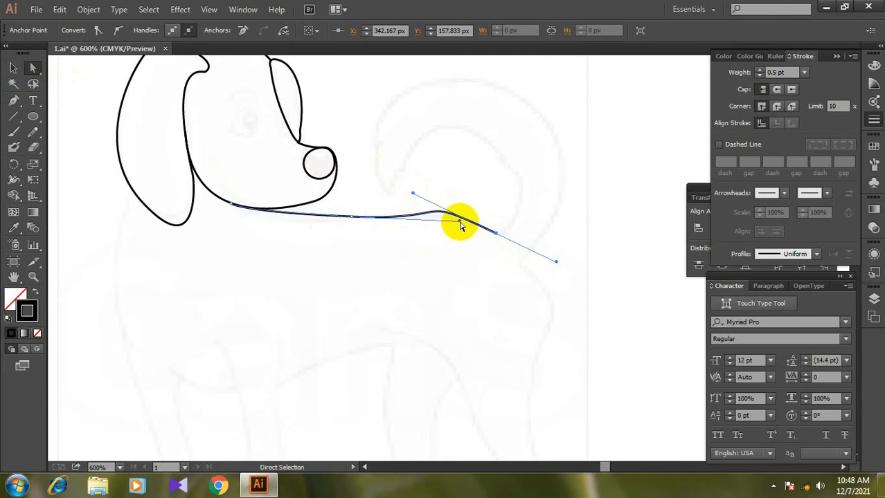
pyautogui.moveTo(459, 221); pyautogui.dragTo(461, 212)
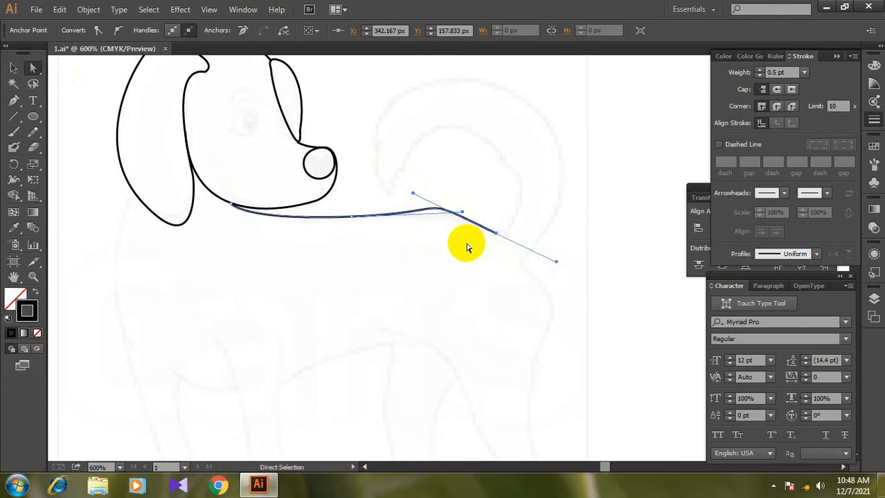
pyautogui.moveTo(557, 261); pyautogui.dragTo(522, 247)
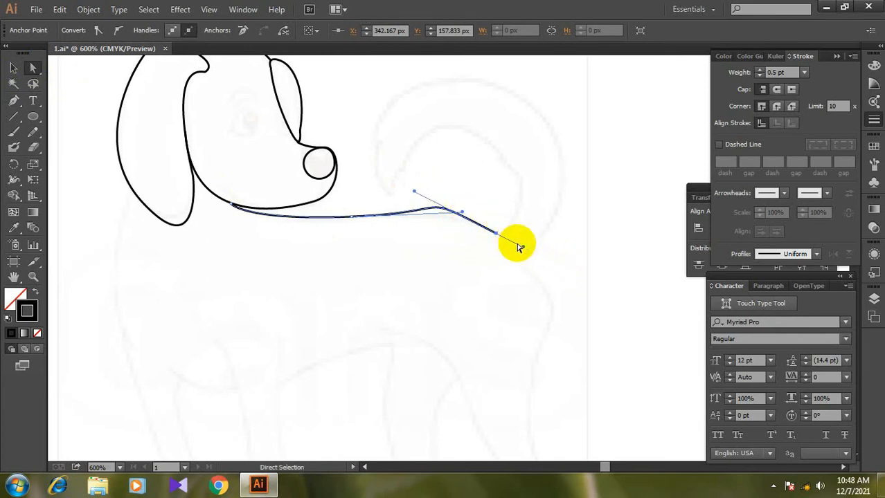
pyautogui.click(13, 67)
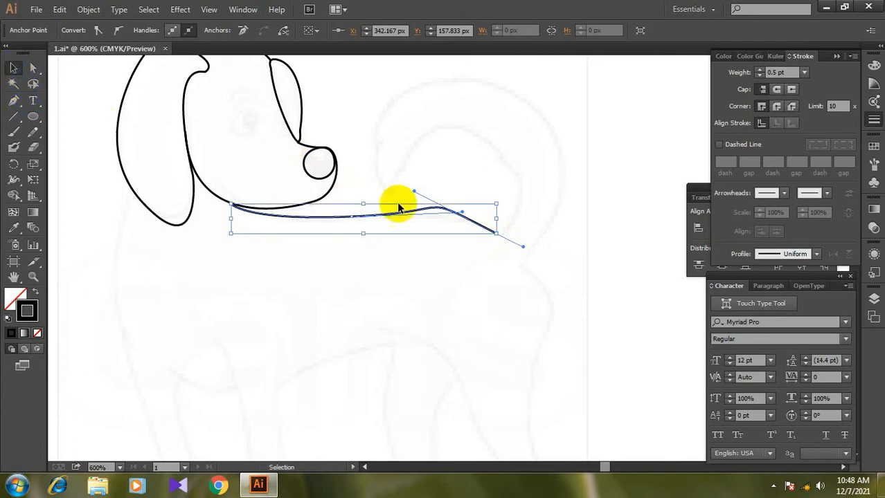
pyautogui.click(500, 251)
# Continue the back line path from its tail-base end along the tail's inner curve to the tail tip, ending in a corner point.
pyautogui.click(13, 101)
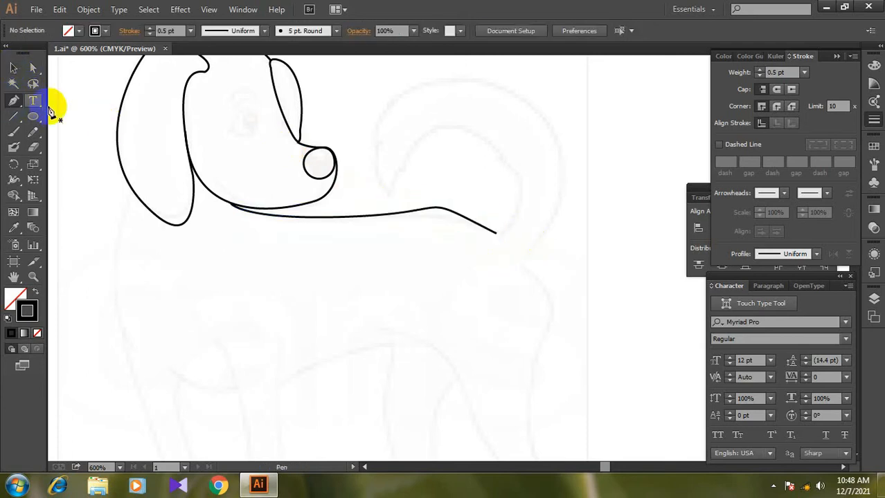
pyautogui.click(494, 241)
pyautogui.click(497, 239)
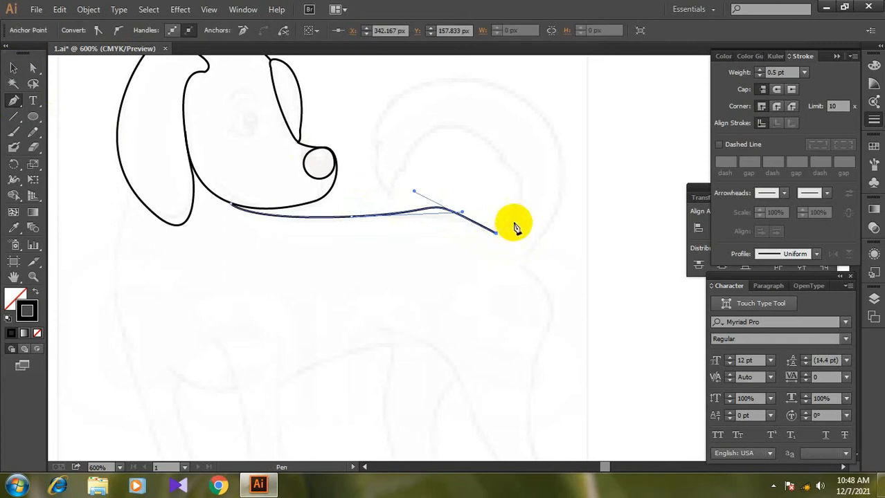
pyautogui.moveTo(508, 161); pyautogui.dragTo(471, 109)
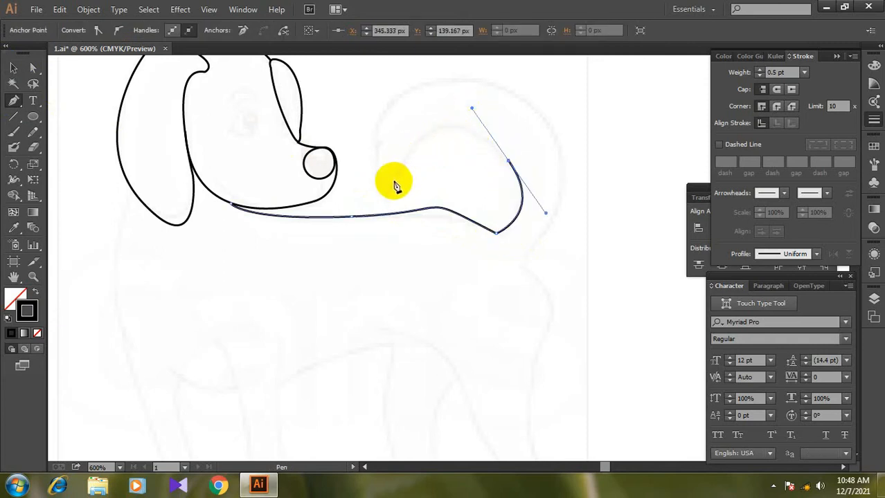
pyautogui.moveTo(391, 189); pyautogui.dragTo(365, 264)
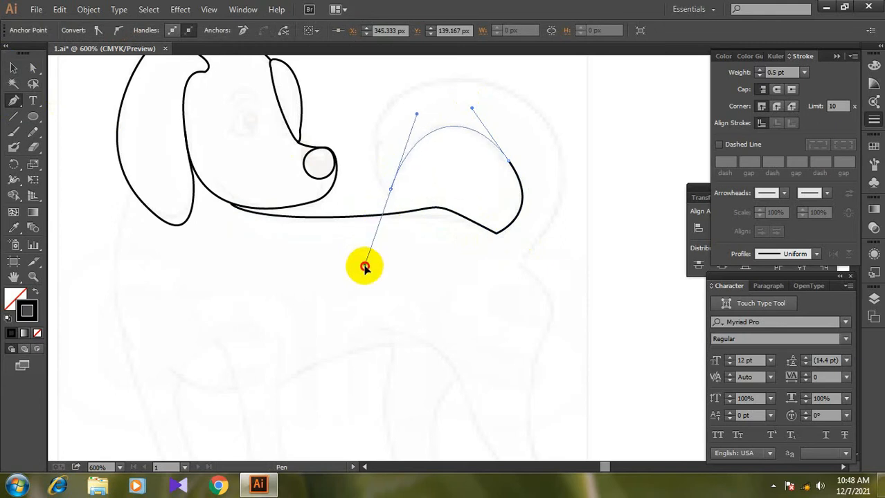
pyautogui.click(390, 189)
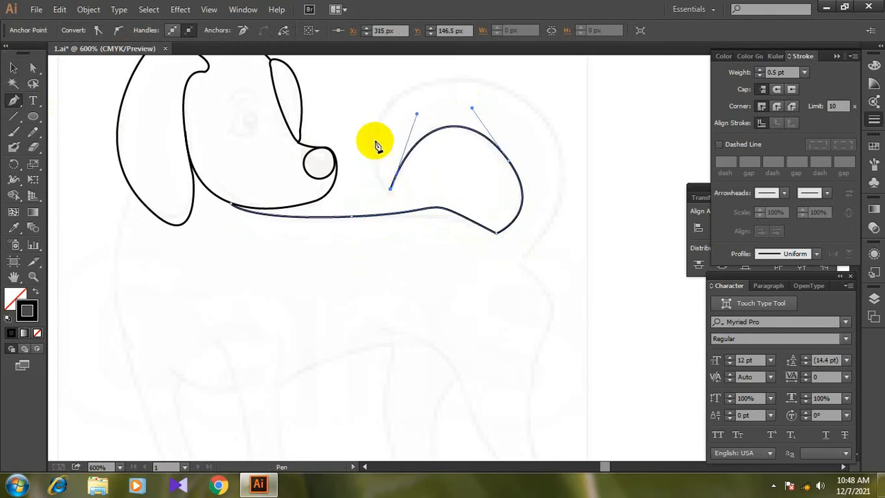
pyautogui.moveTo(376, 123); pyautogui.dragTo(378, 101)
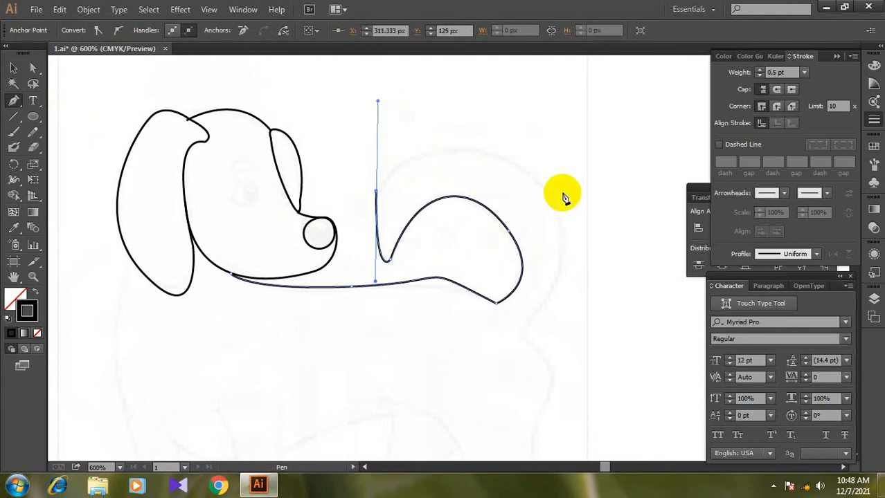
pyautogui.moveTo(561, 231); pyautogui.dragTo(549, 328)
pyautogui.press('ctrl')
pyautogui.hotkey('ctrl', 'z')
pyautogui.hotkey('ctrl', 'z')
pyautogui.hotkey('ctrl', 'z')
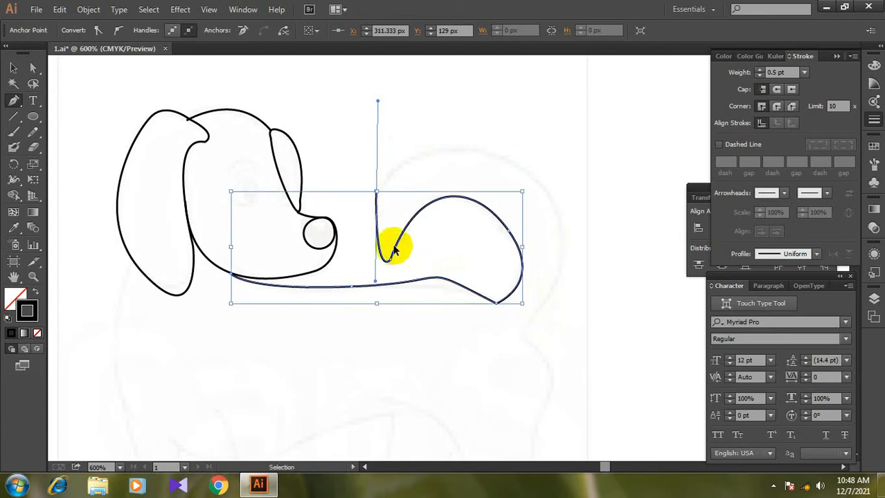
# Trace the tail's outer edge from the tip over the top of the curl and down to the rump.
pyautogui.moveTo(374, 202); pyautogui.dragTo(388, 157)
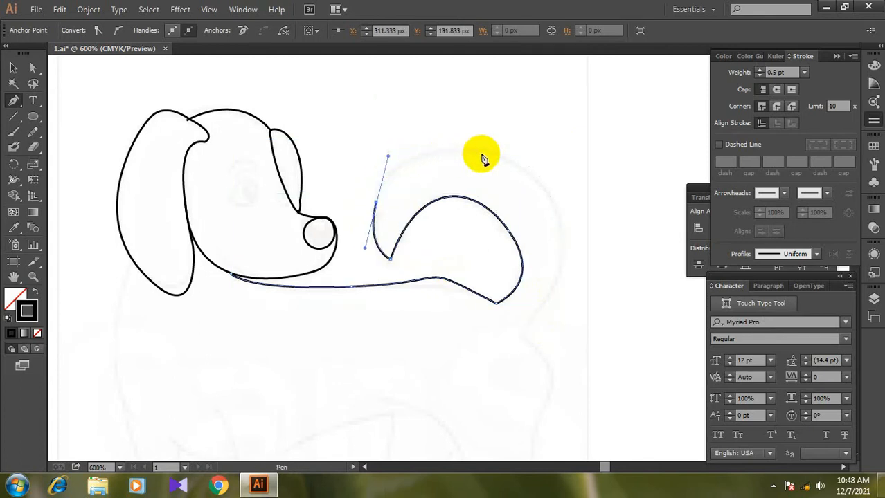
pyautogui.moveTo(541, 184); pyautogui.dragTo(602, 254)
pyautogui.click(523, 337)
# Continue the outline from a corner point below the tail, around the rump and down the back of the hind leg to just above the paw.
pyautogui.moveTo(533, 352); pyautogui.dragTo(480, 229)
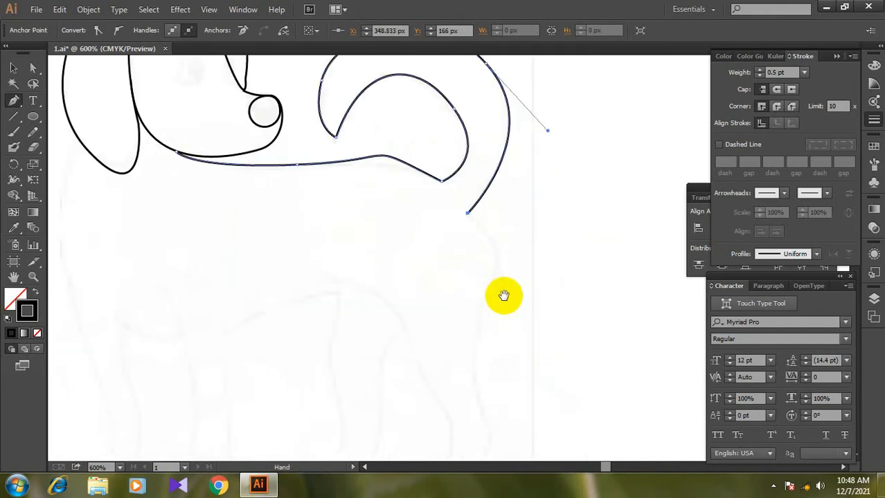
pyautogui.moveTo(504, 295); pyautogui.dragTo(490, 243)
pyautogui.click(453, 158)
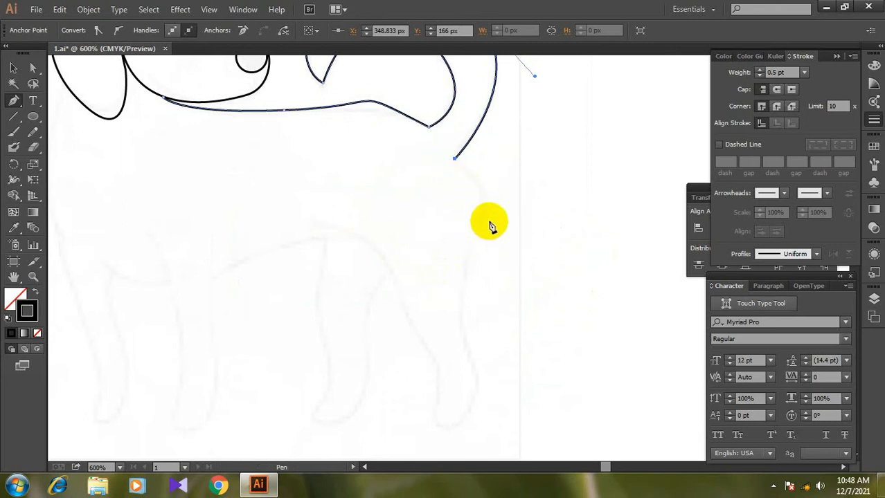
pyautogui.moveTo(471, 243); pyautogui.dragTo(430, 303)
pyautogui.click(471, 357)
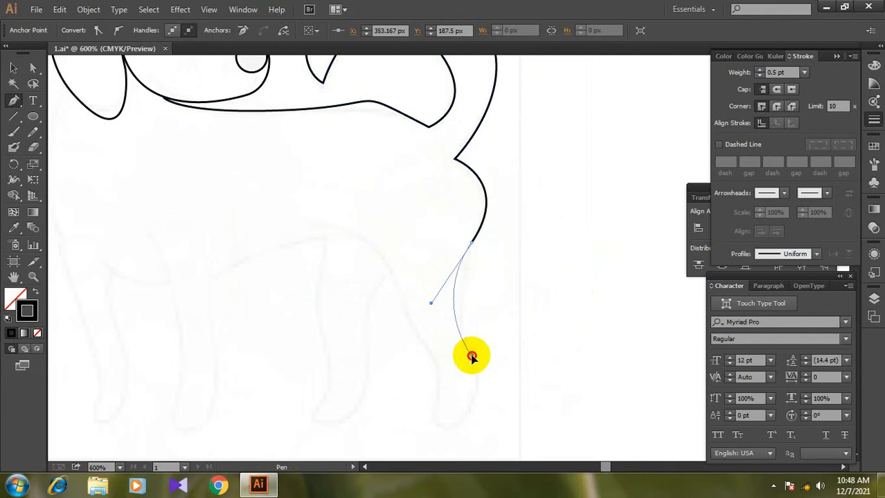
pyautogui.scroll(-3, 473, 361)
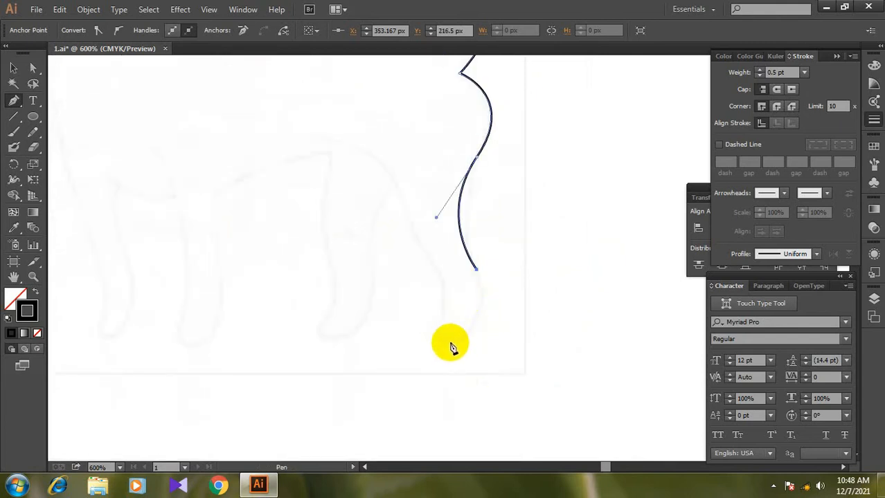
# Trace around the hind paw and up the leg's front edge to the top of the thigh, ending the path there.
pyautogui.moveTo(450, 342); pyautogui.dragTo(404, 359)
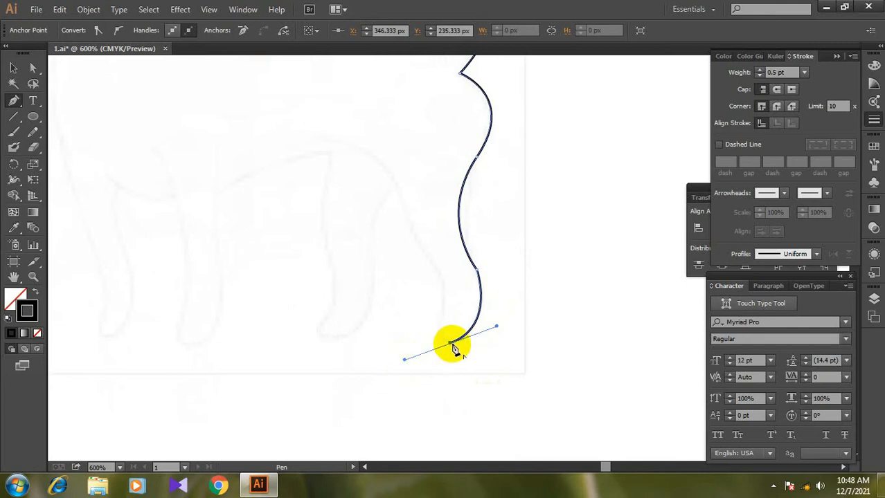
pyautogui.moveTo(450, 344); pyautogui.dragTo(447, 298)
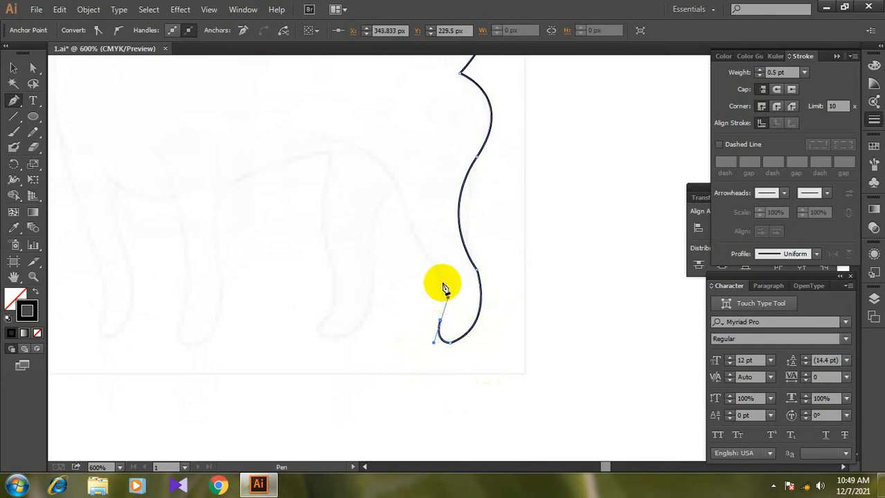
pyautogui.moveTo(429, 259); pyautogui.dragTo(407, 236)
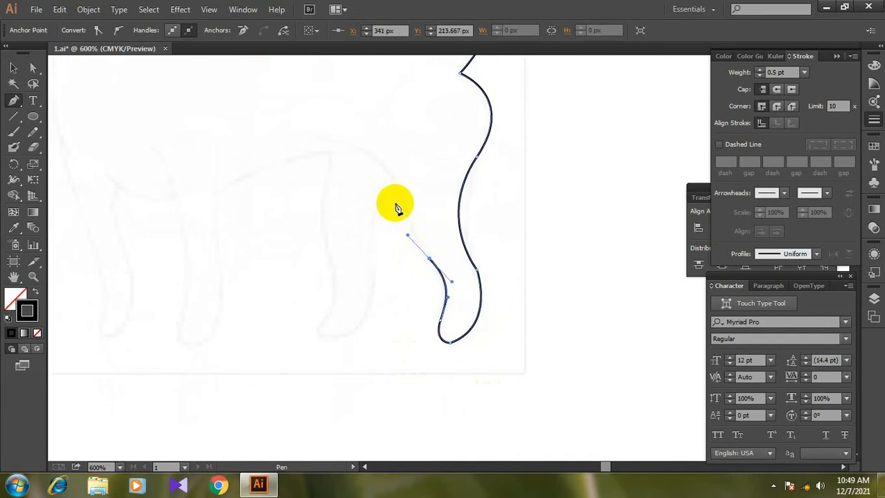
pyautogui.moveTo(404, 202); pyautogui.dragTo(403, 185)
pyautogui.moveTo(317, 139); pyautogui.dragTo(257, 139)
pyautogui.press('space')
pyautogui.moveTo(345, 328); pyautogui.dragTo(434, 328)
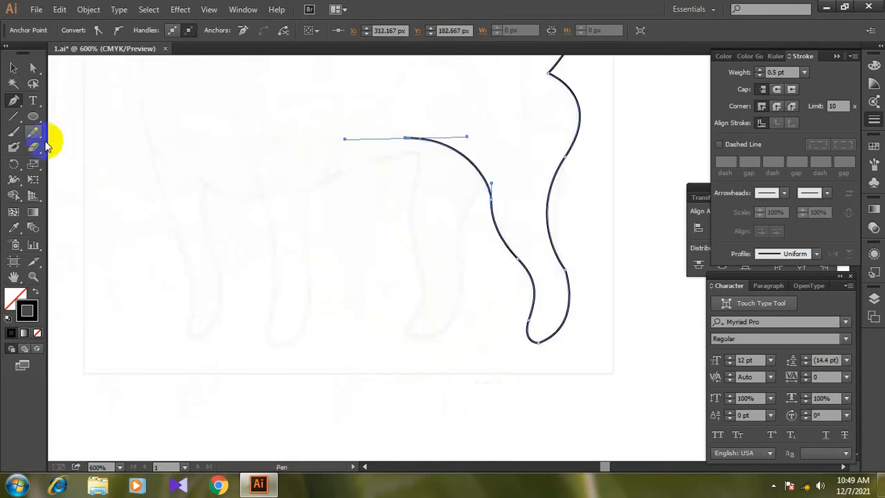
pyautogui.click(13, 67)
pyautogui.click(375, 401)
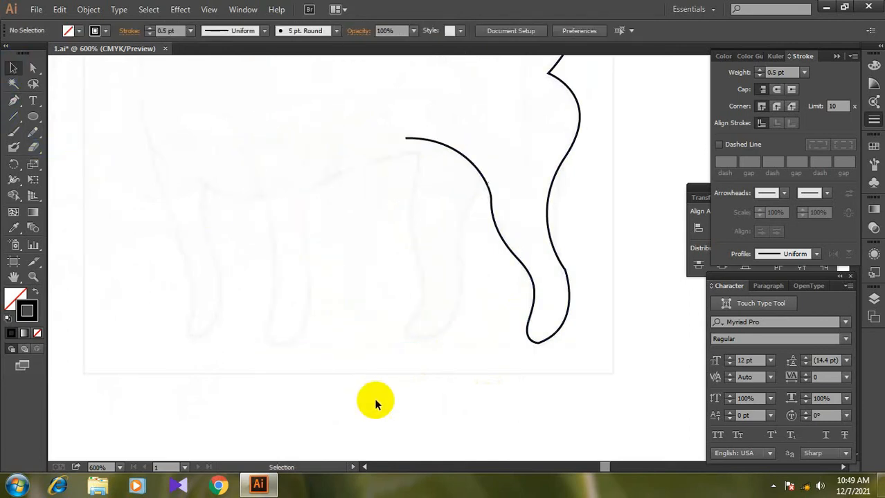
# Trace the belly line with the Pen tool as a new path from the upper thigh forward to the near front leg.
pyautogui.click(13, 102)
pyautogui.press('space')
pyautogui.moveTo(223, 262); pyautogui.dragTo(362, 292)
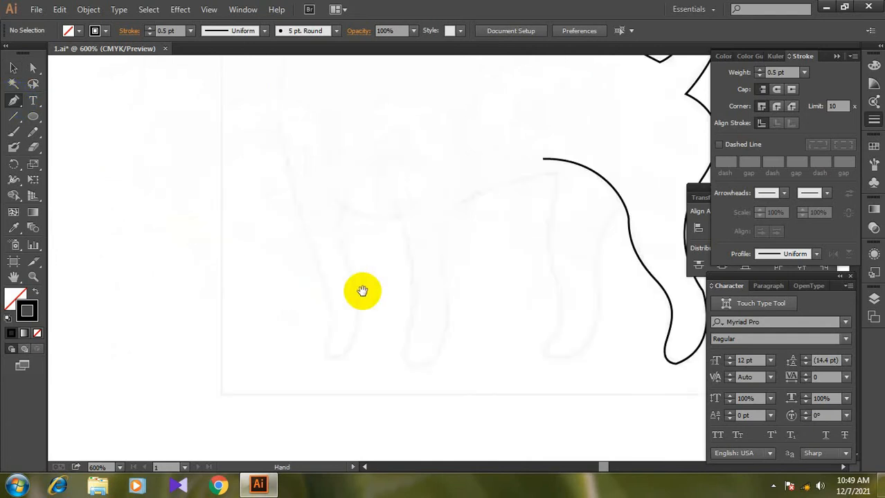
pyautogui.moveTo(452, 257); pyautogui.dragTo(390, 288)
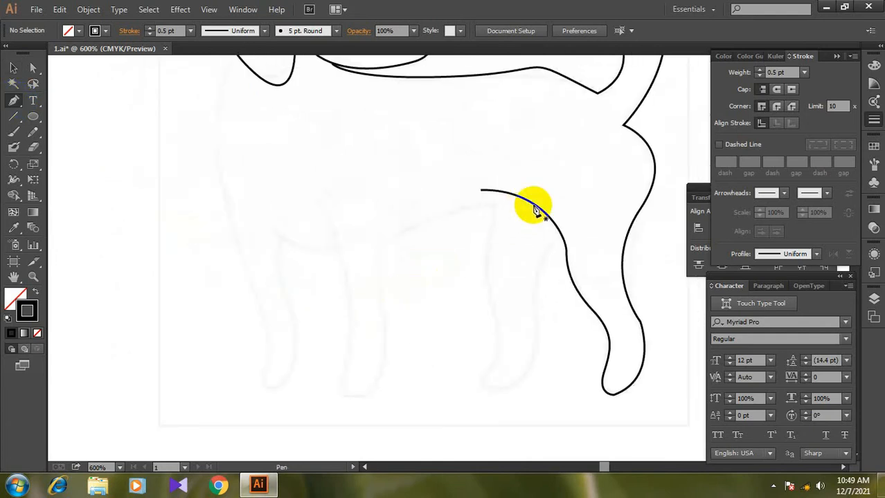
pyautogui.moveTo(539, 211); pyautogui.dragTo(418, 227)
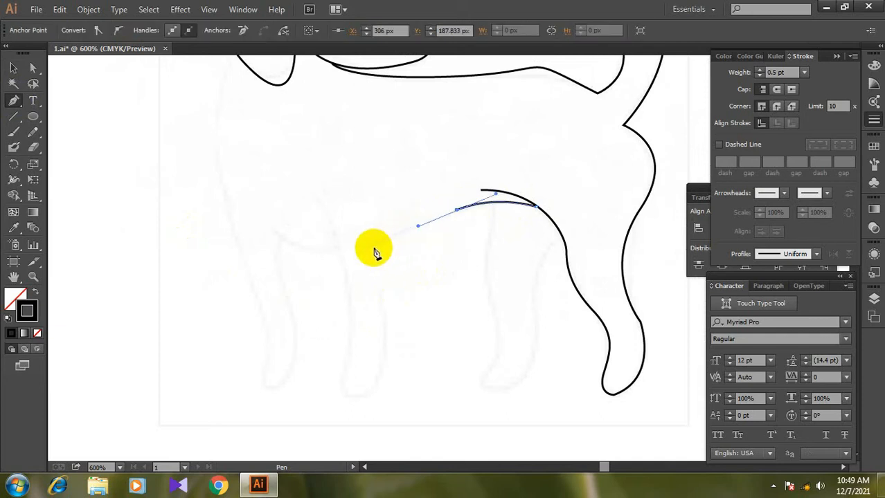
pyautogui.click(380, 244)
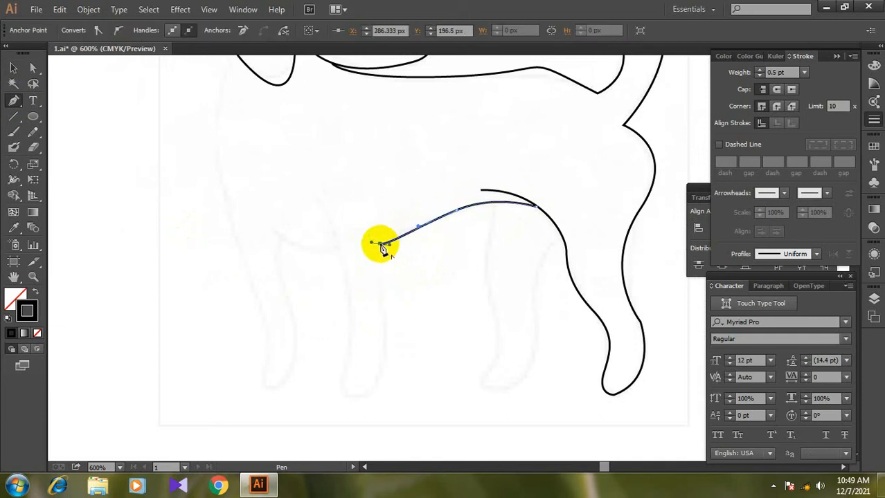
pyautogui.click(13, 68)
# Trace the chest line with the Pen tool from the ear's lower outer edge down toward the foremost leg.
pyautogui.click(13, 100)
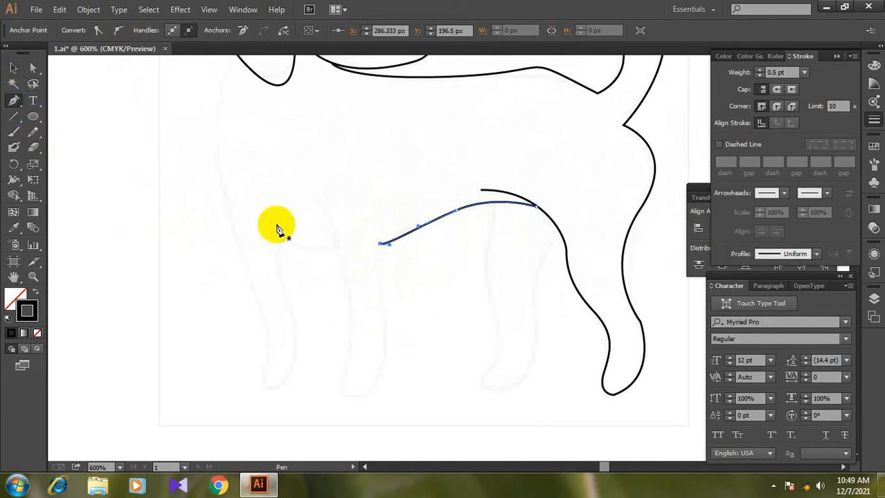
pyautogui.scroll(3, 277, 159)
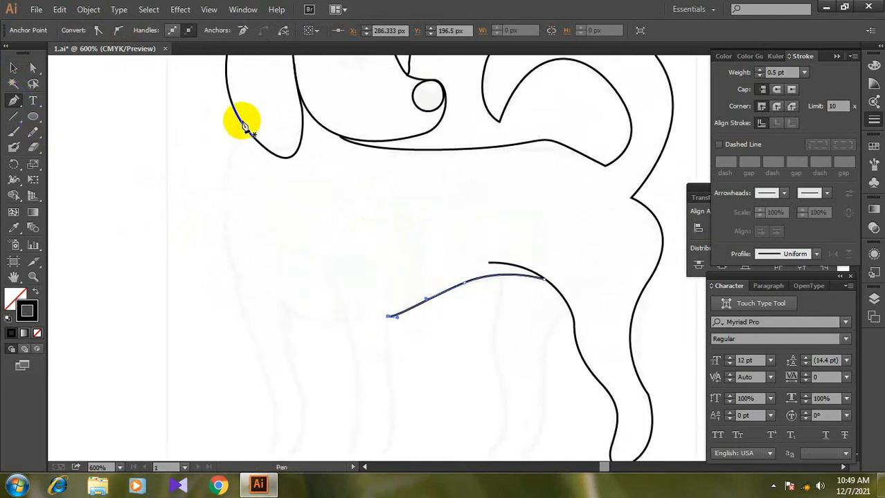
pyautogui.click(242, 126)
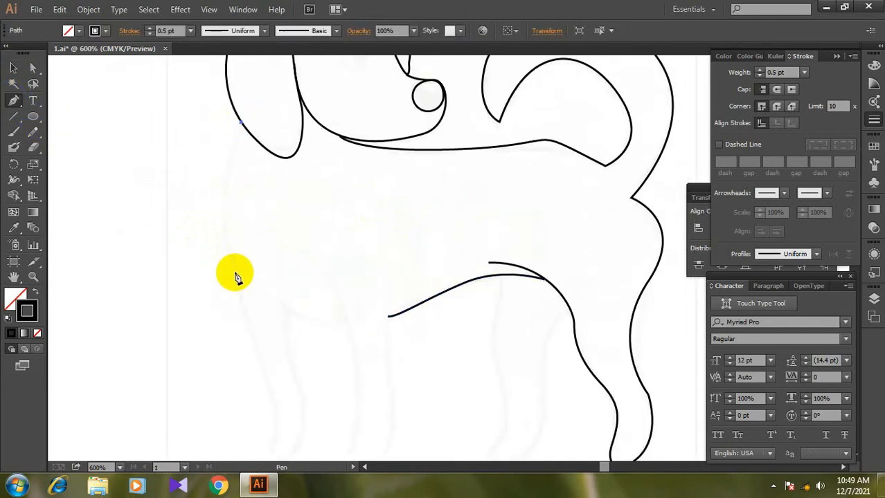
pyautogui.moveTo(234, 264); pyautogui.dragTo(265, 355)
pyautogui.scroll(-5, 290, 262)
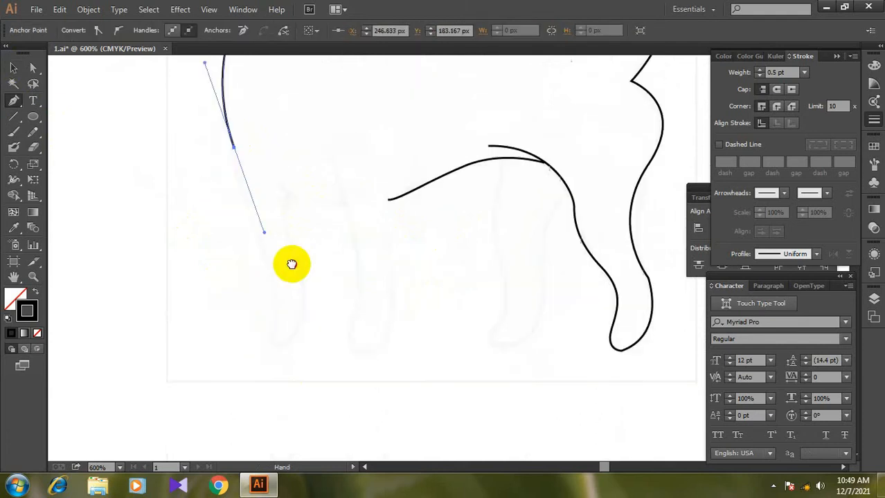
pyautogui.moveTo(273, 277); pyautogui.dragTo(272, 295)
pyautogui.hotkey('ctrl', 'z')
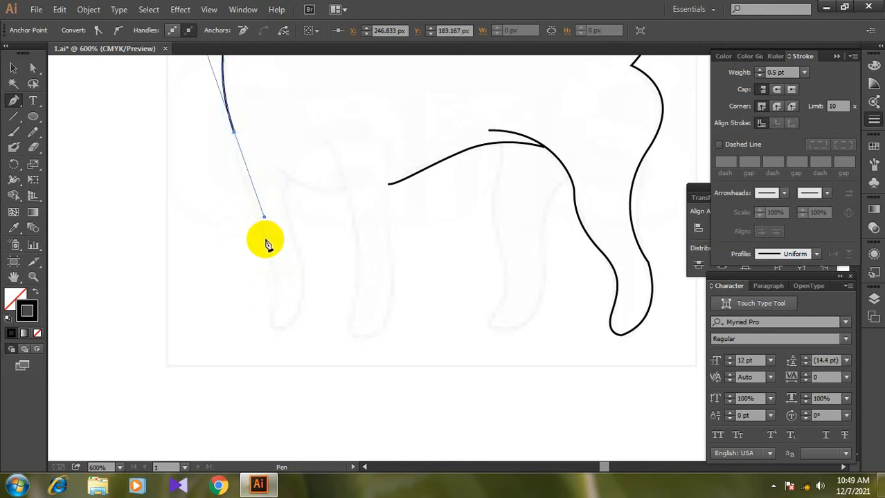
# Continue the chest path down the foremost leg, around its paw and up the inner edge, ending at the underside of the chest.
pyautogui.moveTo(277, 289)
pyautogui.mouseDown()
pyautogui.moveTo(275, 313)
pyautogui.moveTo(286, 332)
pyautogui.moveTo(298, 328)
pyautogui.mouseUp()
pyautogui.moveTo(295, 235); pyautogui.dragTo(274, 192)
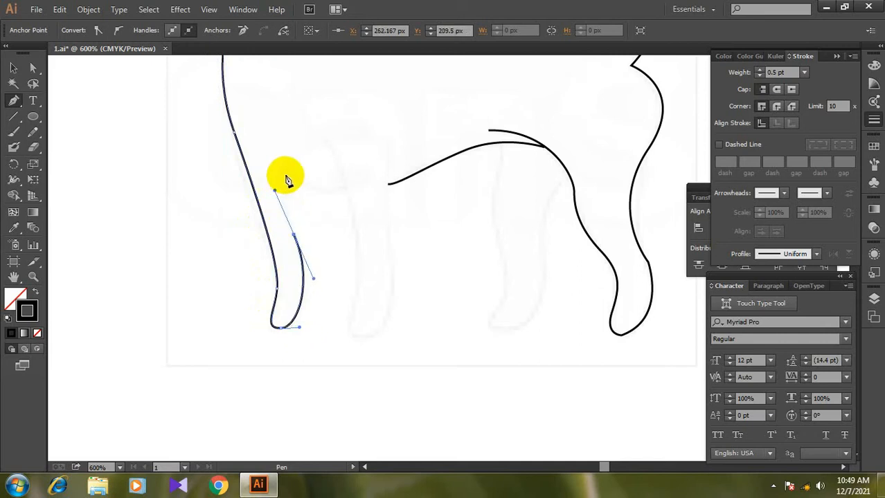
pyautogui.click(287, 175)
pyautogui.click(16, 68)
pyautogui.click(103, 114)
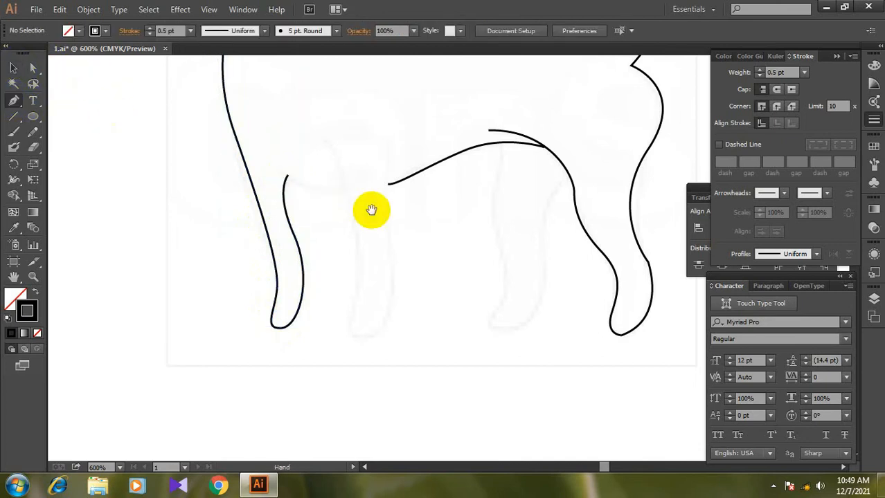
# Trace the short underside curve of the chest between the two front legs as a separate path.
pyautogui.scroll(3, 370, 209)
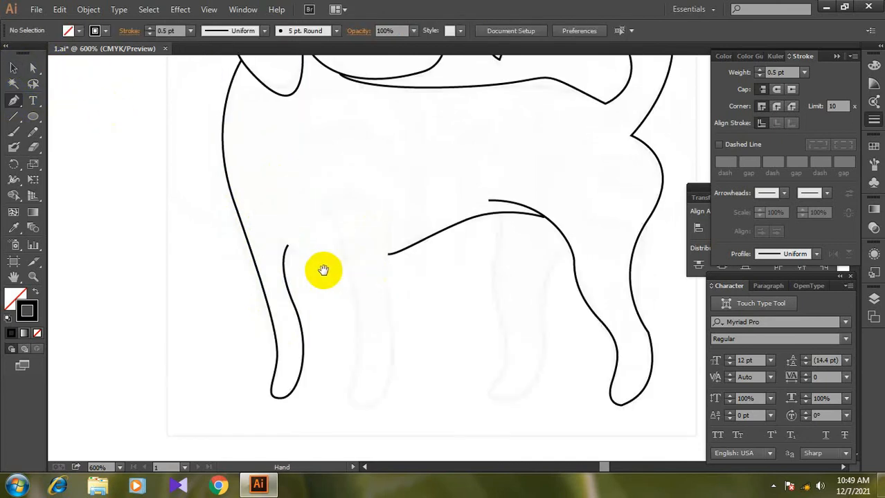
pyautogui.click(282, 238)
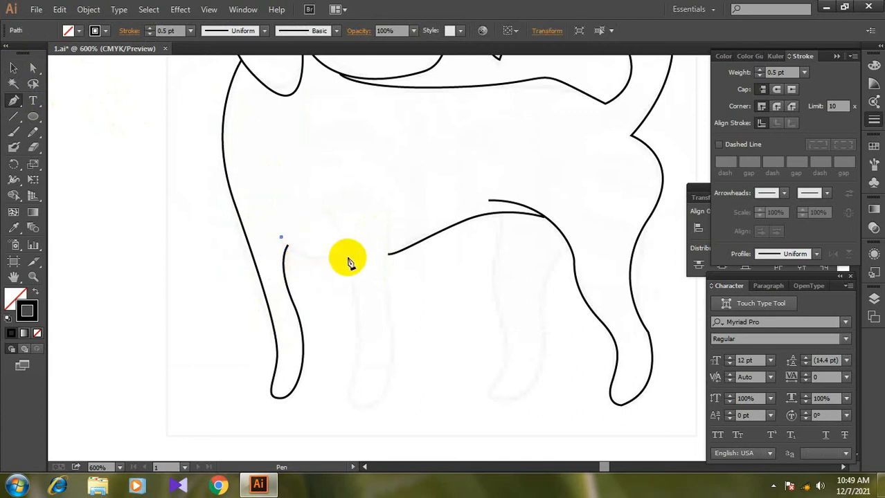
pyautogui.moveTo(348, 258); pyautogui.dragTo(391, 243)
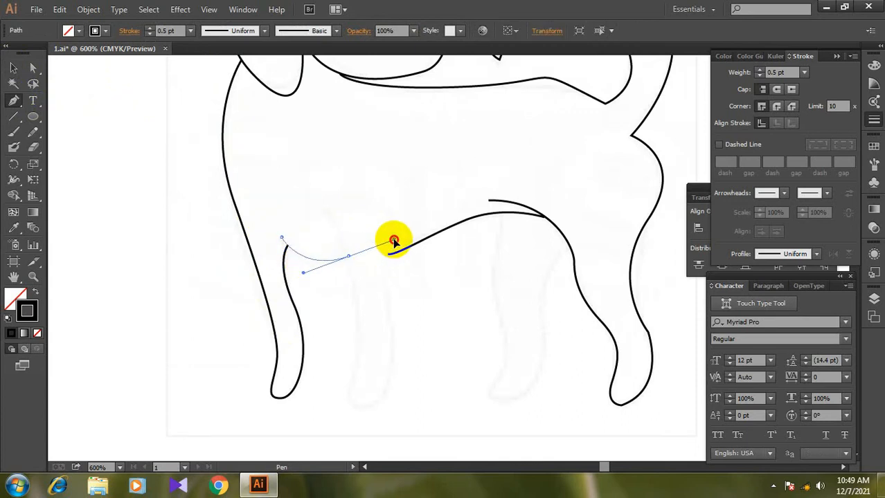
pyautogui.click(348, 257)
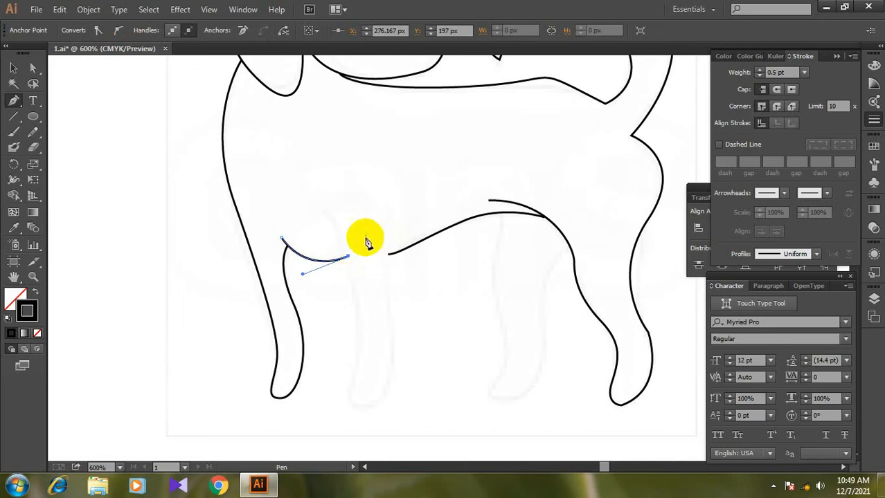
pyautogui.click(13, 67)
pyautogui.click(95, 118)
# Trace the second front leg with the Pen tool, down its front edge, around the paw and up the rear edge past the belly line.
pyautogui.click(13, 100)
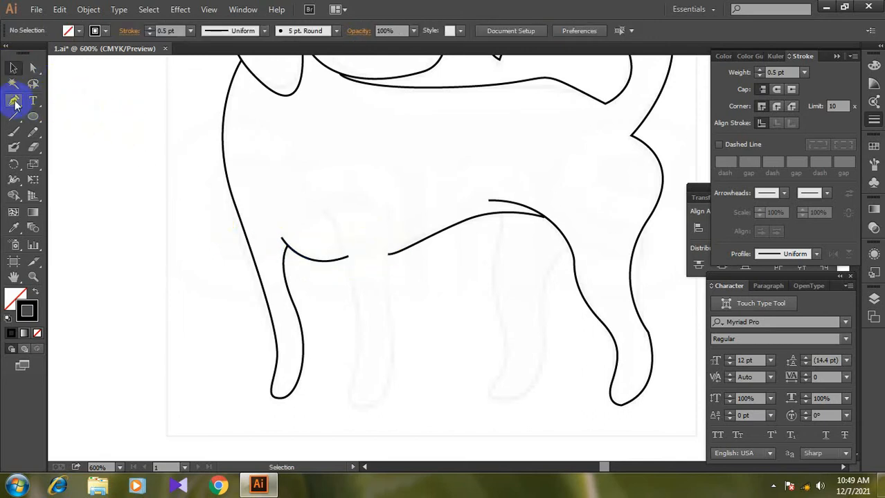
pyautogui.click(326, 211)
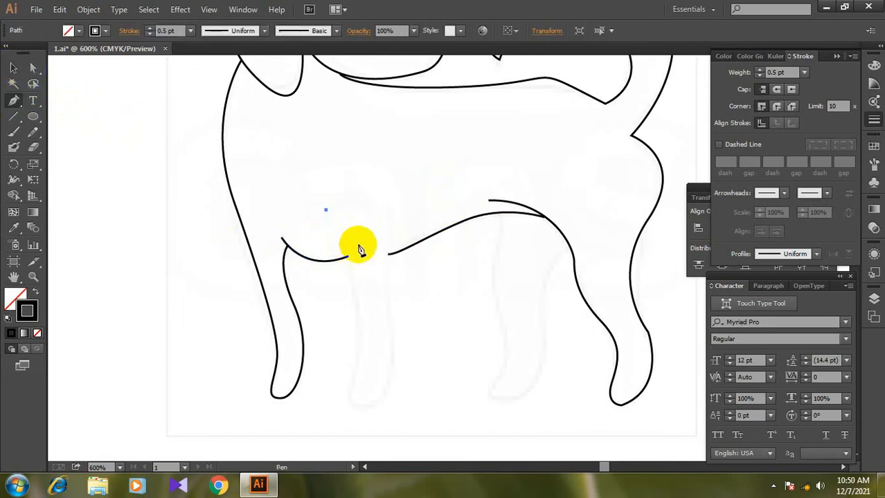
pyautogui.moveTo(353, 382); pyautogui.dragTo(338, 419)
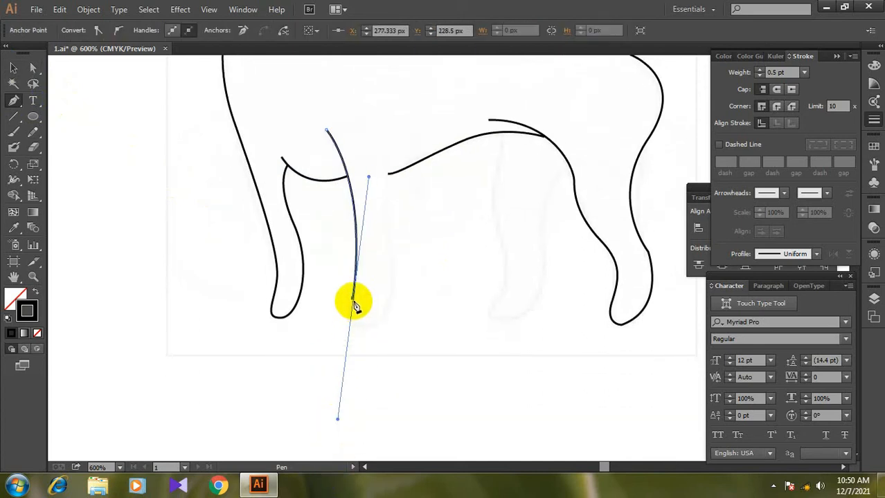
pyautogui.moveTo(361, 327); pyautogui.dragTo(385, 327)
pyautogui.moveTo(389, 217); pyautogui.dragTo(379, 139)
pyautogui.moveTo(426, 216); pyautogui.dragTo(435, 361)
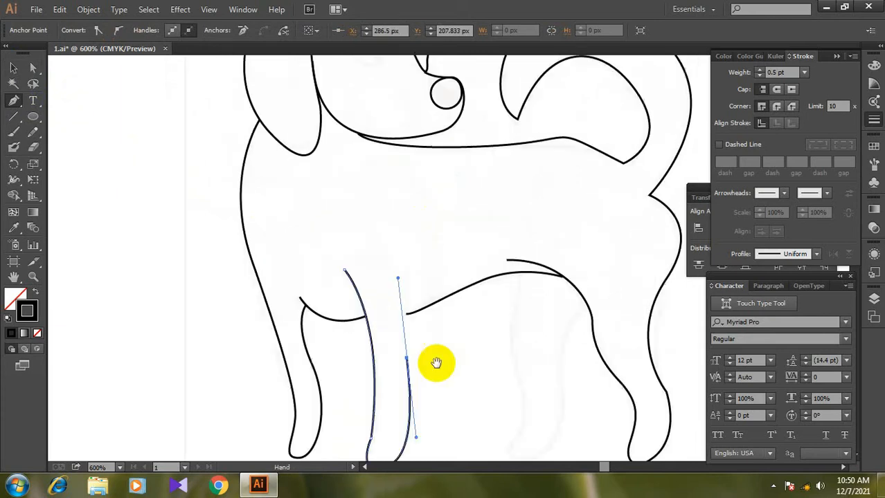
pyautogui.click(401, 278)
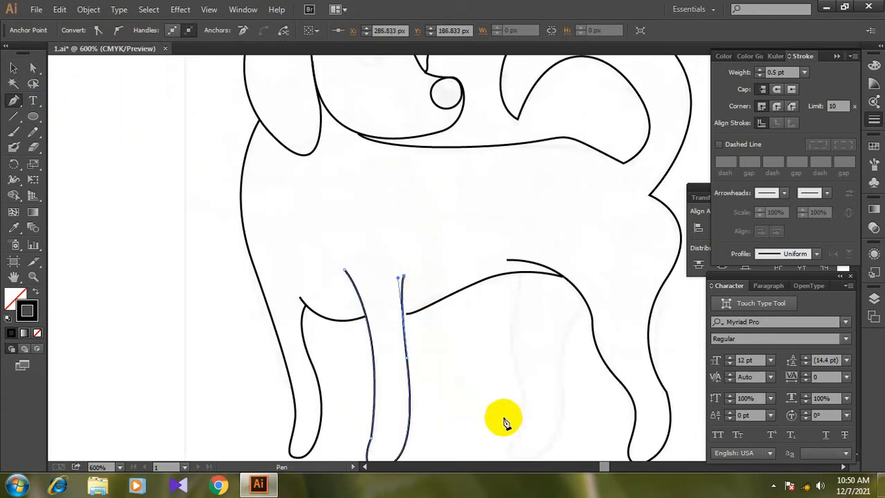
pyautogui.click(13, 67)
pyautogui.click(140, 249)
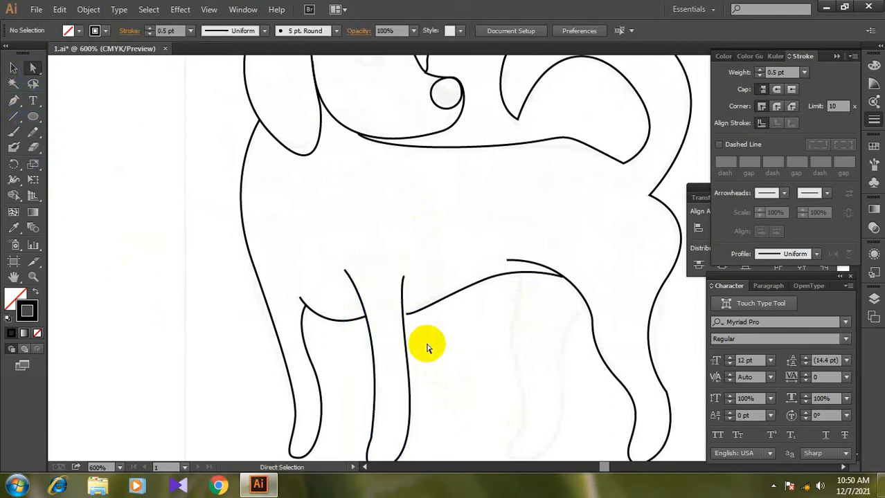
# Move the belly line's front end point onto the rear edge of the second front leg to close the gap.
pyautogui.hotkey('ctrl', 'space')
pyautogui.moveTo(326, 283); pyautogui.dragTo(482, 365)
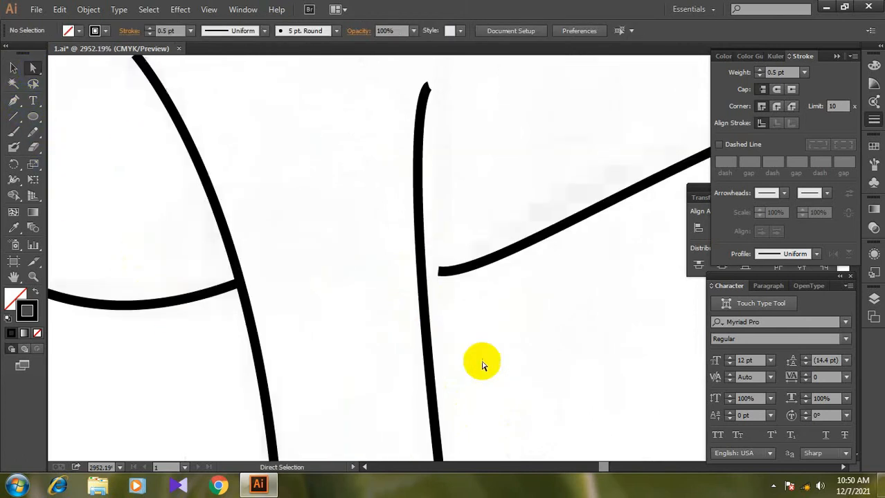
pyautogui.click(442, 275)
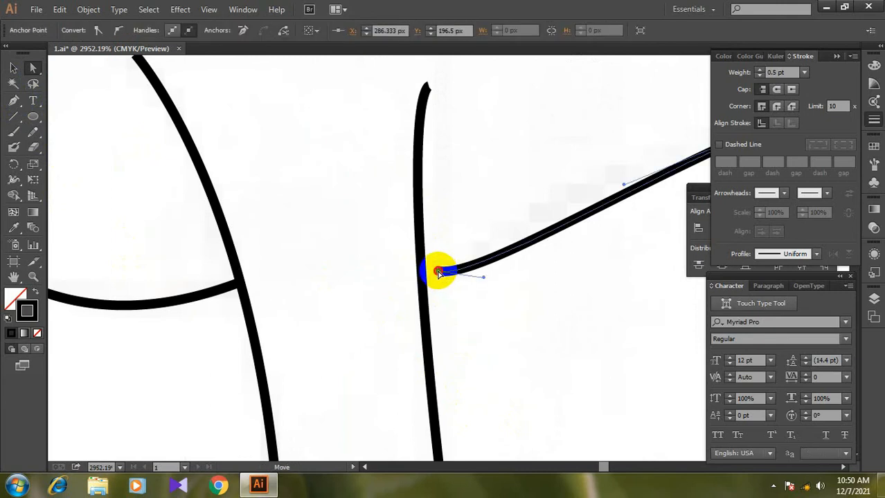
pyautogui.moveTo(437, 271); pyautogui.dragTo(422, 271)
pyautogui.hotkey('ctrl', '-')
pyautogui.hotkey('ctrl', '-')
pyautogui.hotkey('ctrl', '-')
pyautogui.hotkey('ctrl', '-')
pyautogui.hotkey('ctrl', '-')
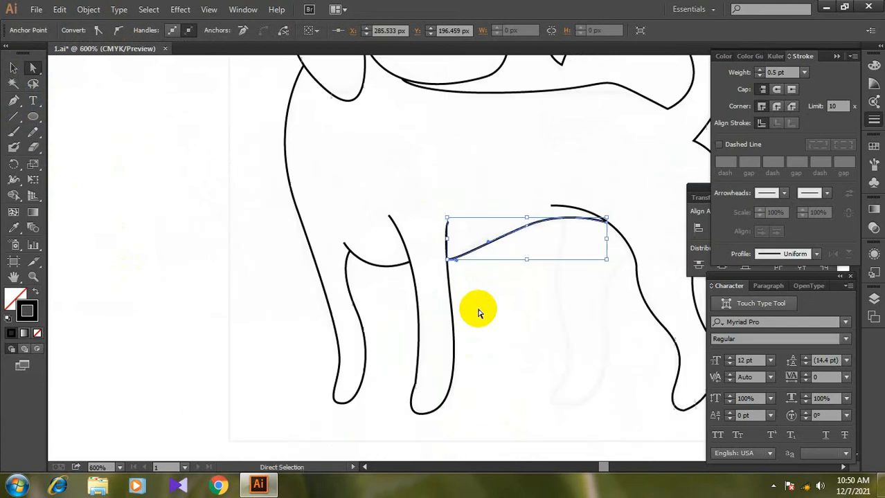
pyautogui.moveTo(547, 379); pyautogui.dragTo(488, 373)
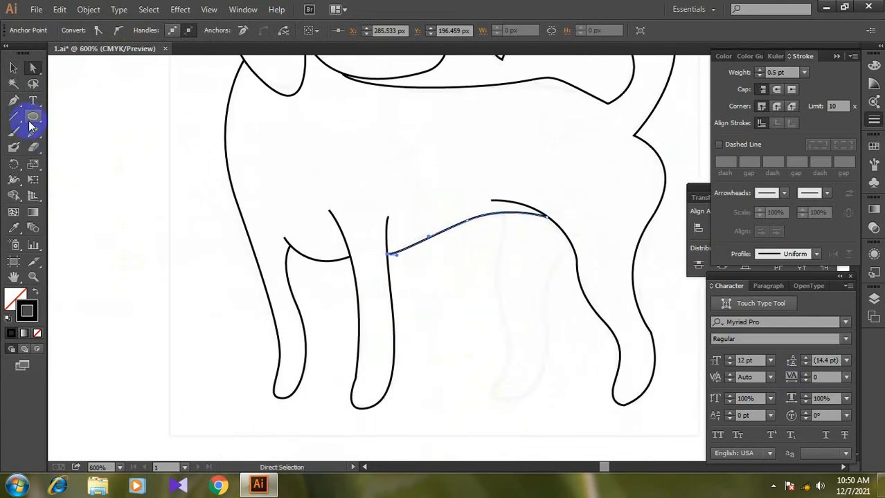
pyautogui.click(13, 67)
pyautogui.click(81, 132)
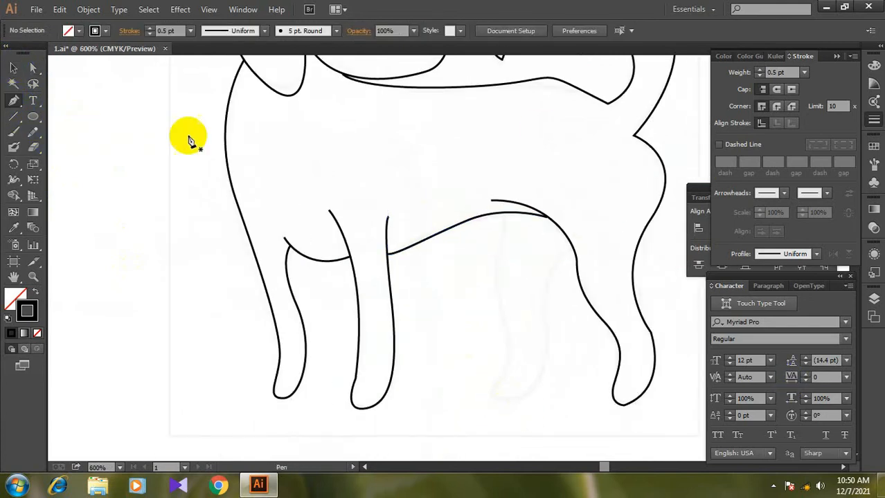
# Trace the inner hind leg with the Pen tool from the belly line down, around the paw and up to the outer hind leg's front edge.
pyautogui.click(503, 214)
pyautogui.moveTo(502, 243); pyautogui.dragTo(497, 257)
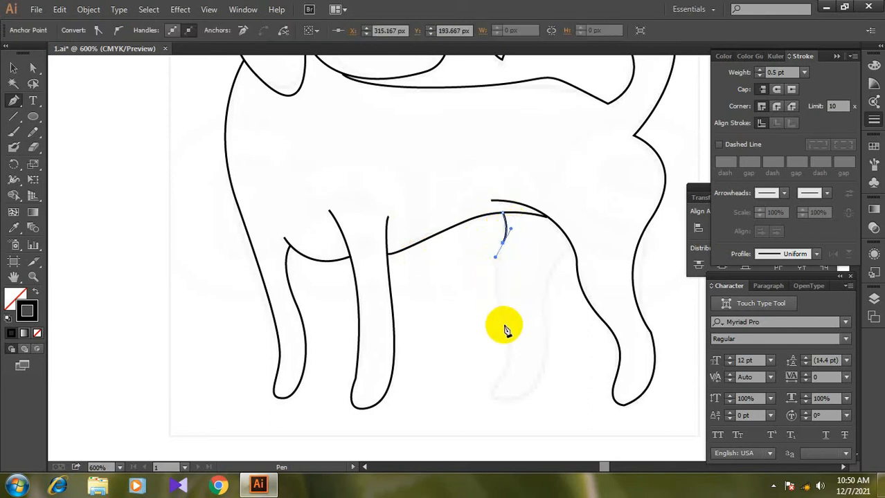
pyautogui.moveTo(505, 331); pyautogui.dragTo(519, 362)
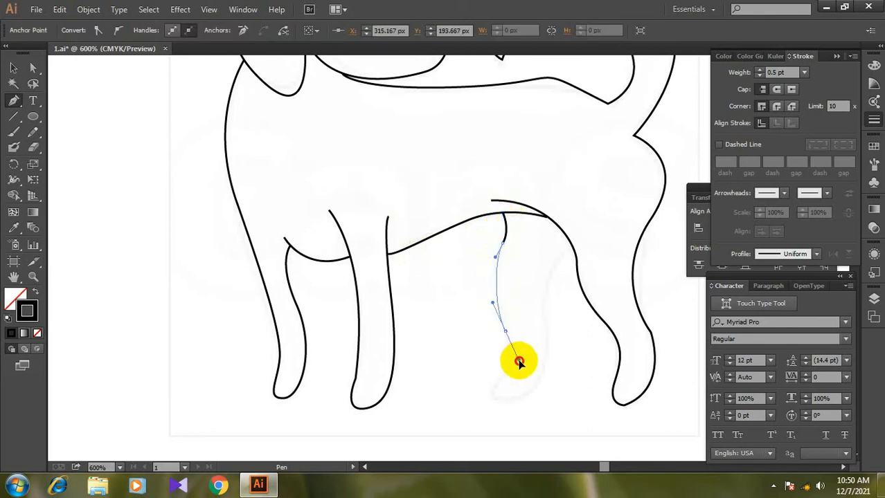
pyautogui.click(487, 398)
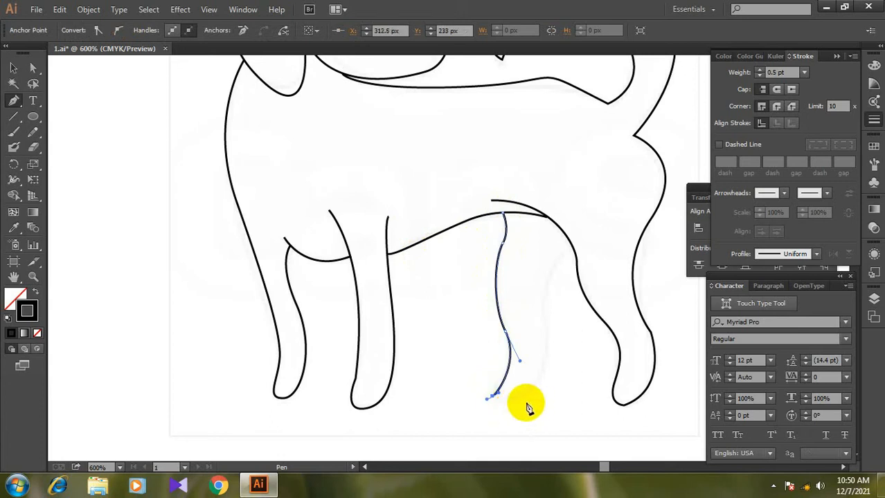
pyautogui.moveTo(525, 401); pyautogui.dragTo(537, 394)
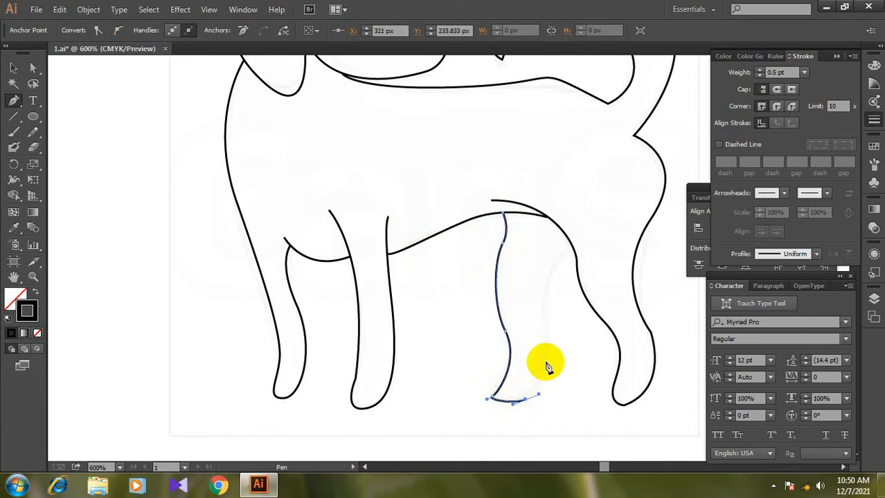
pyautogui.moveTo(546, 338); pyautogui.dragTo(542, 299)
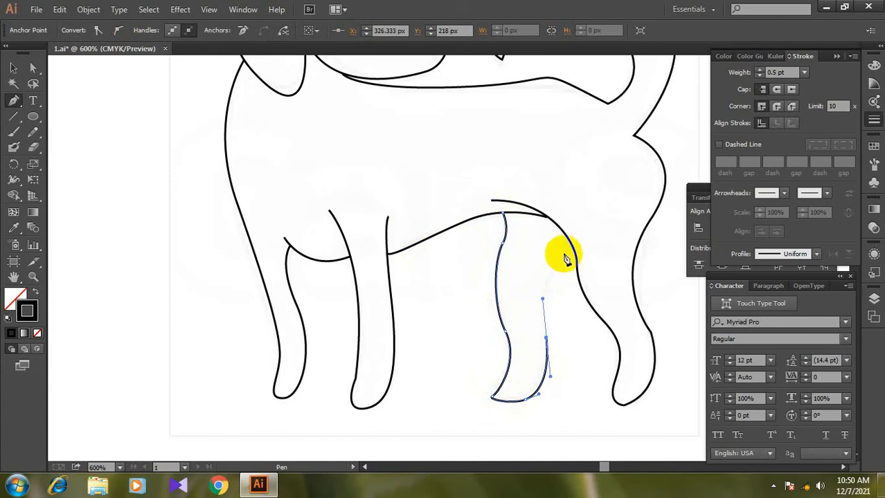
pyautogui.moveTo(572, 247); pyautogui.dragTo(599, 231)
pyautogui.press('v')
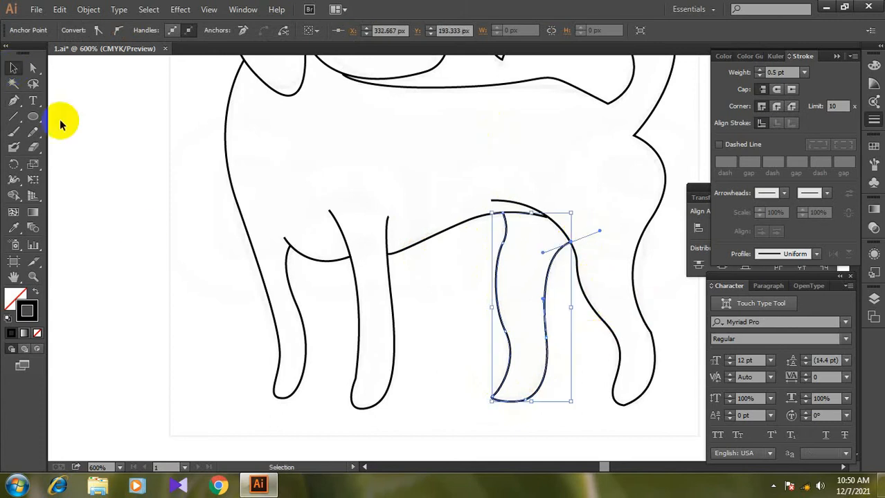
pyautogui.click(210, 364)
# Trace the almond-shaped outline of the dog's eye on the face as a curved Pen path.
pyautogui.moveTo(451, 306); pyautogui.dragTo(423, 356)
pyautogui.moveTo(443, 257); pyautogui.dragTo(455, 357)
pyautogui.moveTo(405, 331); pyautogui.dragTo(426, 378)
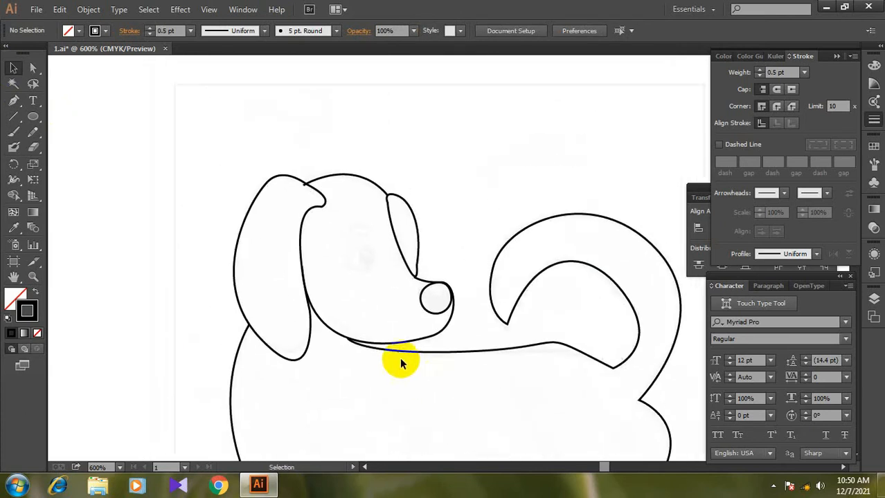
pyautogui.moveTo(249, 201); pyautogui.dragTo(571, 382)
pyautogui.moveTo(387, 240); pyautogui.dragTo(495, 396)
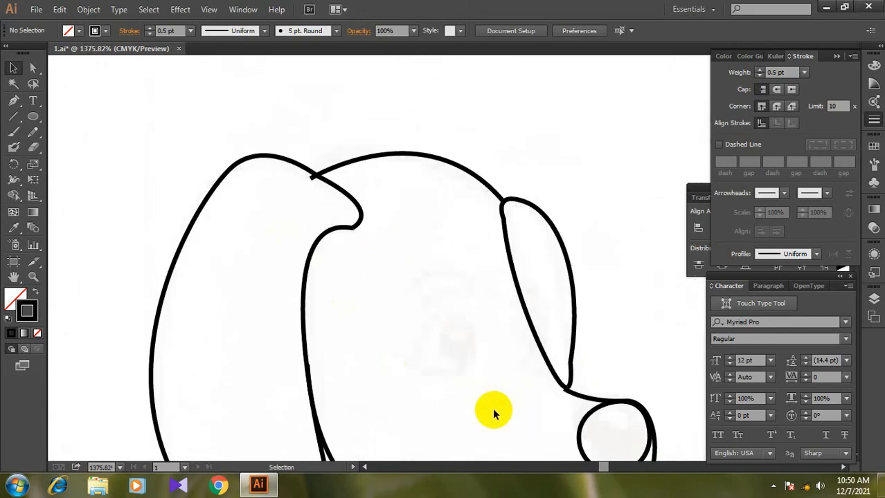
pyautogui.hotkey('ctrl', '-')
pyautogui.hotkey('ctrl', '-')
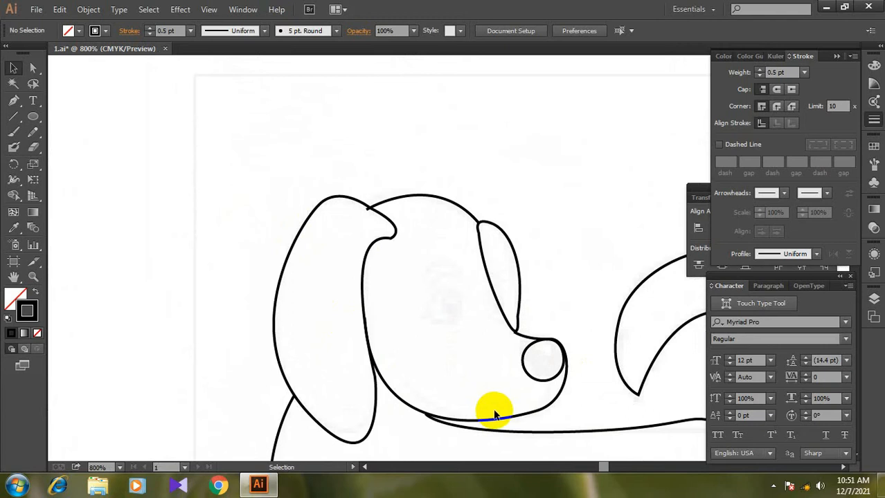
pyautogui.click(32, 117)
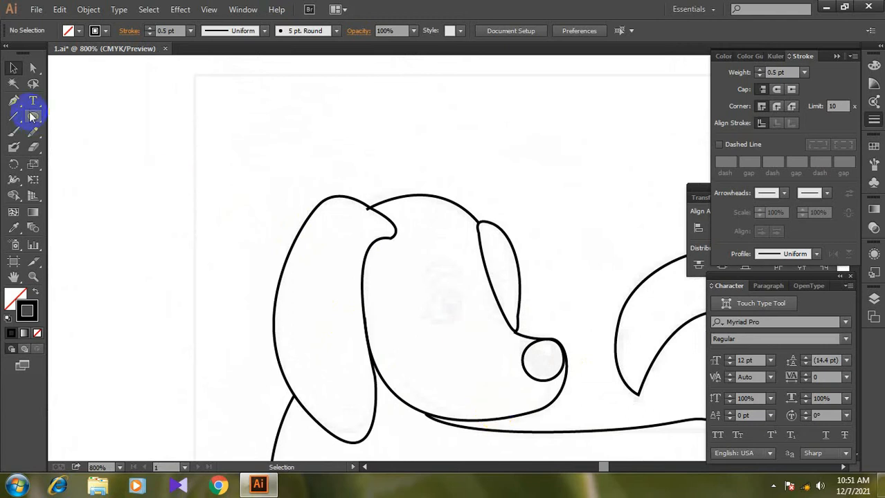
pyautogui.click(422, 320)
pyautogui.moveTo(463, 298); pyautogui.dragTo(493, 305)
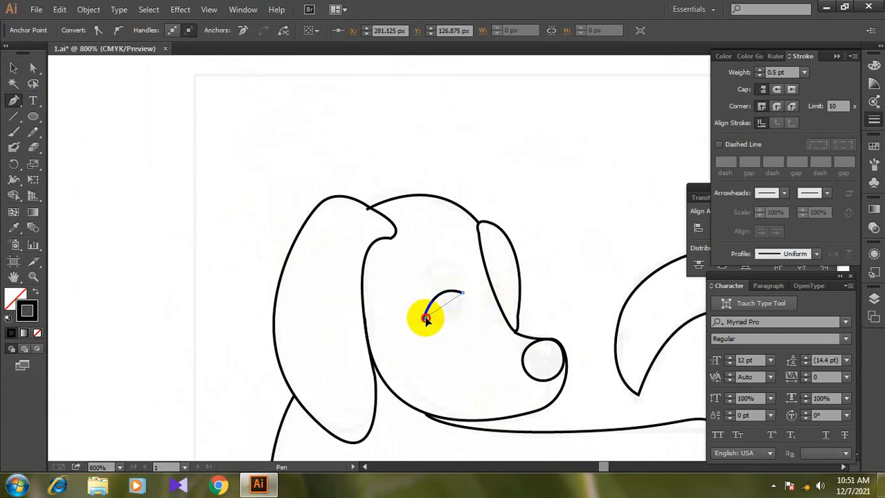
pyautogui.moveTo(426, 318); pyautogui.dragTo(385, 300)
pyautogui.click(13, 67)
pyautogui.click(65, 117)
# Draw a small circle for the iris with the Ellipse tool and position it inside the eye outline.
pyautogui.click(33, 116)
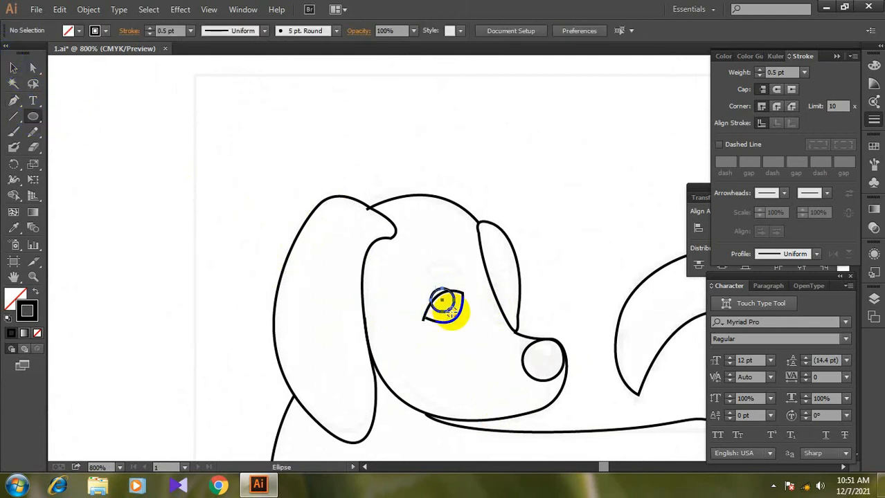
pyautogui.moveTo(451, 313); pyautogui.dragTo(452, 313)
pyautogui.click(13, 68)
pyautogui.hotkey('ctrl', 'space')
pyautogui.moveTo(232, 235); pyautogui.dragTo(428, 354)
pyautogui.press('space')
pyautogui.moveTo(426, 292); pyautogui.dragTo(432, 313)
pyautogui.click(427, 292)
pyautogui.click(470, 352)
# Move the lower eyelid's end point onto the upper eyelid line to close the gap at the eye's rear corner.
pyautogui.click(33, 67)
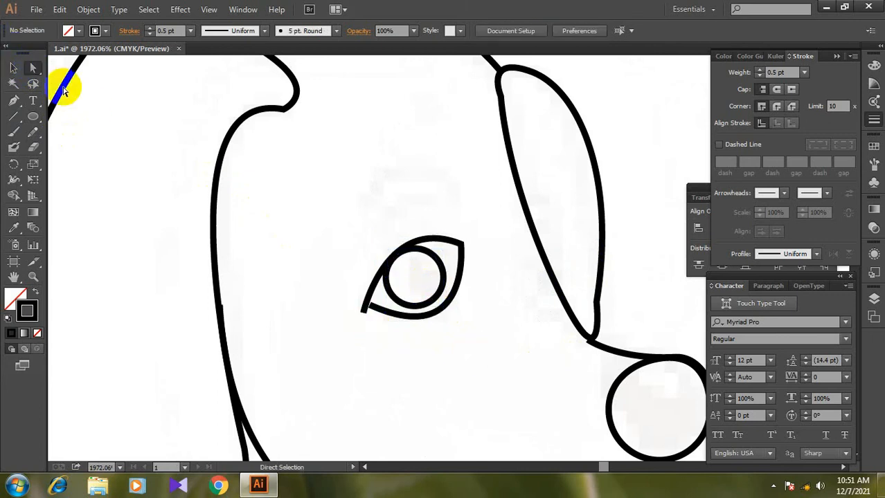
pyautogui.click(370, 309)
pyautogui.moveTo(370, 309); pyautogui.dragTo(367, 309)
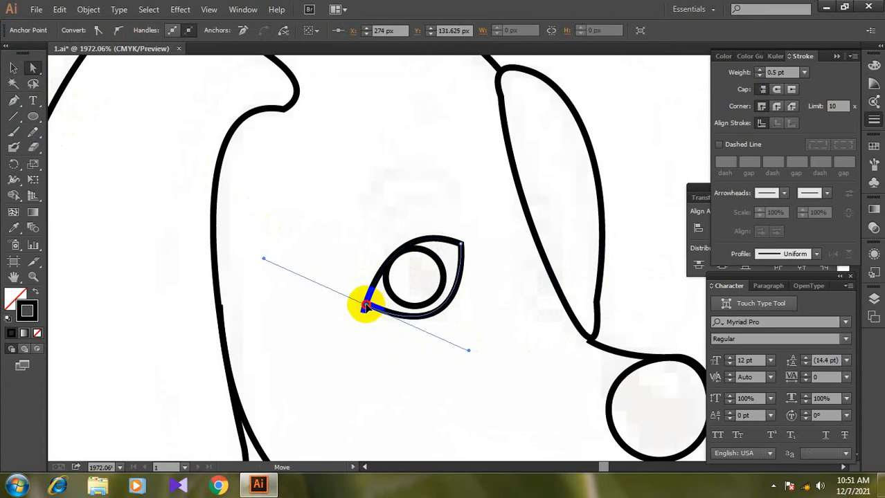
pyautogui.click(376, 340)
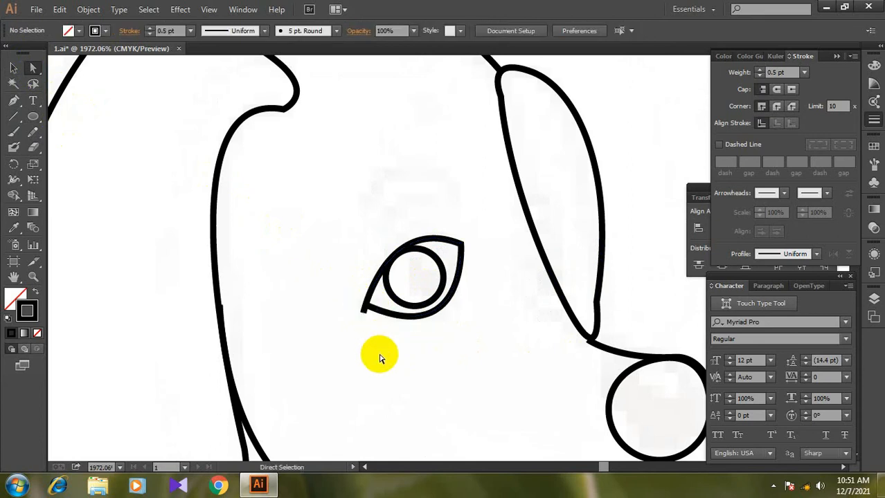
# Draw a narrow upright ellipse in the middle of the iris.
pyautogui.click(33, 117)
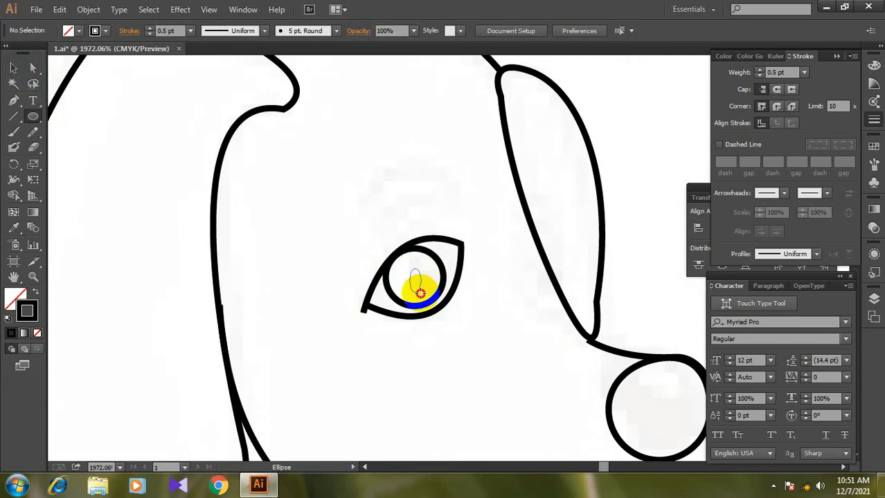
pyautogui.moveTo(416, 291); pyautogui.dragTo(417, 293)
pyautogui.click(13, 67)
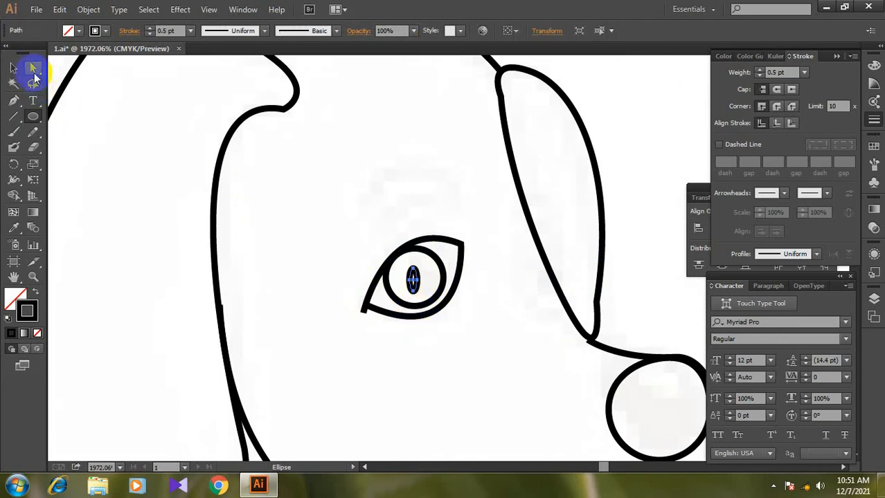
# Try stroke weights of 0.02 pt and 0.5 pt on the narrow ellipse inside the iris.
pyautogui.click(760, 72)
pyautogui.click(761, 73)
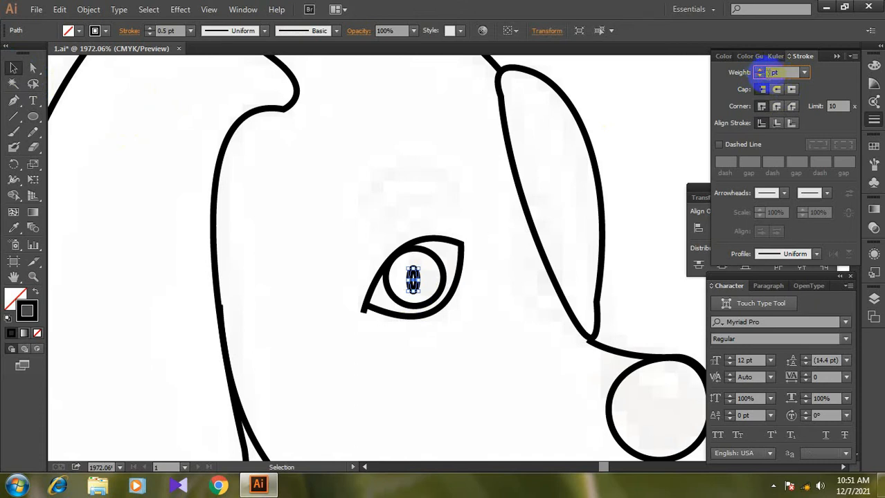
pyautogui.press('Return')
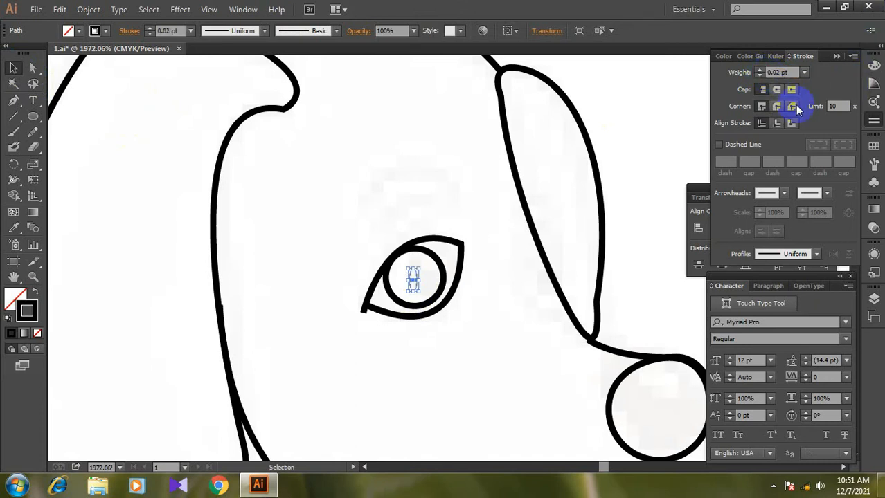
pyautogui.click(761, 72)
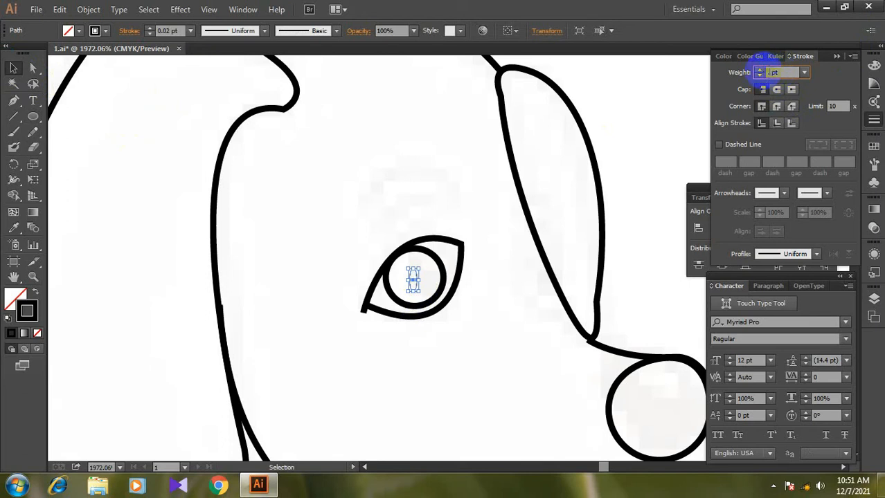
pyautogui.write('.5 pt')
pyautogui.press('Return')
# Set the stroke weight of the narrow ellipse inside the iris to 0.3 pt.
pyautogui.click(761, 73)
pyautogui.write('.3 pt')
pyautogui.press('Return')
pyautogui.click(107, 163)
# Tilt the narrow ellipse diagonally and place it against the iris's upper edge on the side facing the large ear.
pyautogui.moveTo(416, 294)
pyautogui.mouseDown()
pyautogui.moveTo(412, 284)
pyautogui.moveTo(424, 276)
pyautogui.moveTo(415, 275)
pyautogui.moveTo(438, 313)
pyautogui.mouseUp()
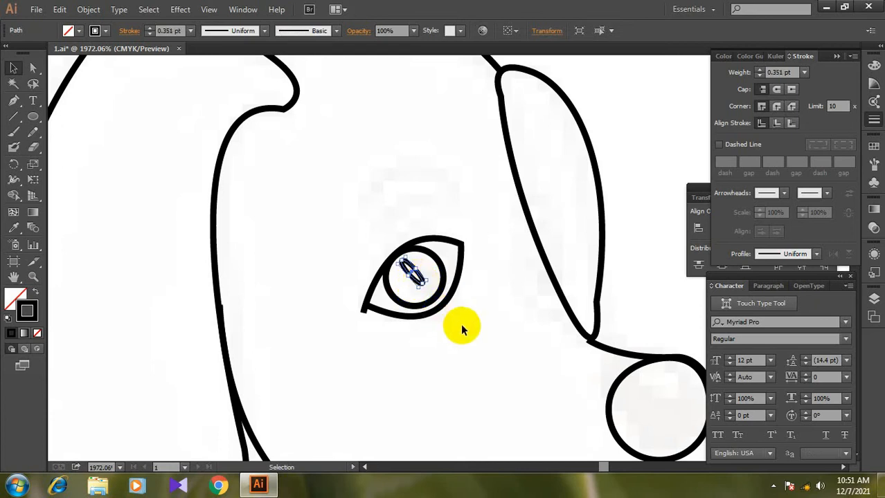
pyautogui.click(447, 350)
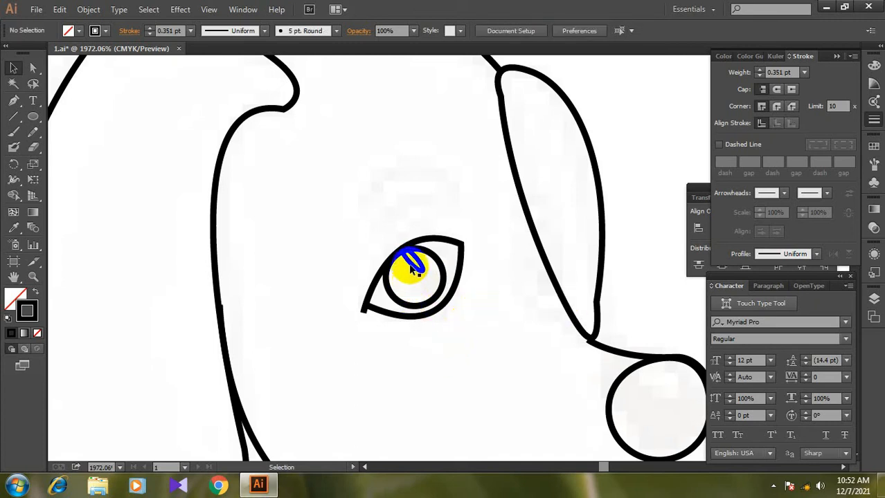
pyautogui.click(413, 270)
pyautogui.moveTo(408, 270); pyautogui.dragTo(405, 273)
pyautogui.click(481, 355)
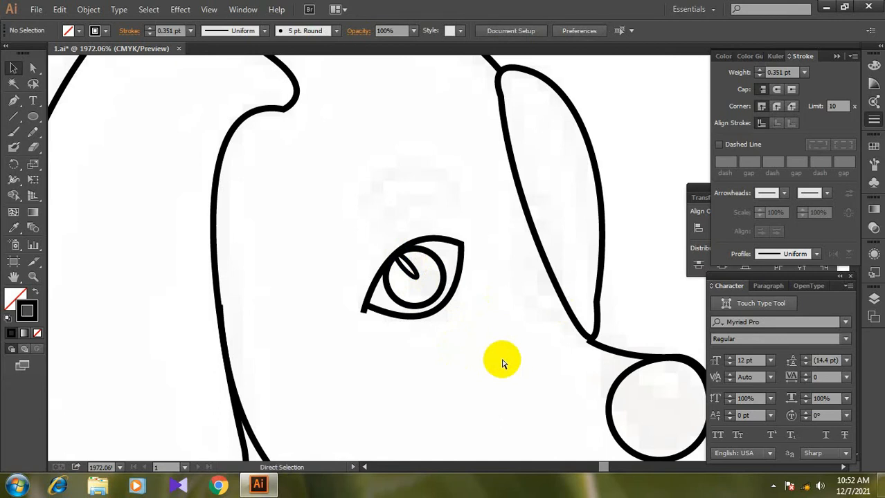
pyautogui.scroll(-5, 502, 364)
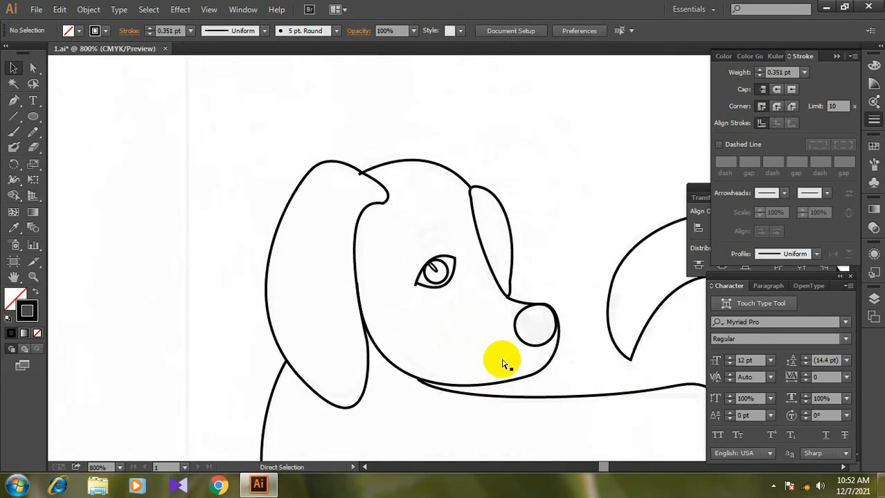
pyautogui.hotkey('ctrl', 'space')
pyautogui.moveTo(245, 199); pyautogui.dragTo(611, 348)
pyautogui.press('space')
pyautogui.moveTo(531, 324); pyautogui.dragTo(470, 357)
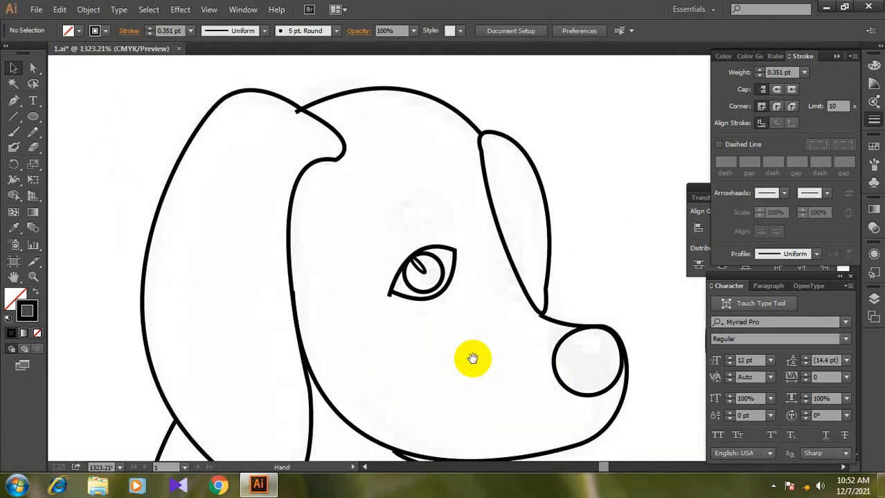
pyautogui.click(13, 100)
pyautogui.click(375, 286)
pyautogui.moveTo(442, 209); pyautogui.dragTo(510, 207)
pyautogui.hotkey('ctrl', 'z')
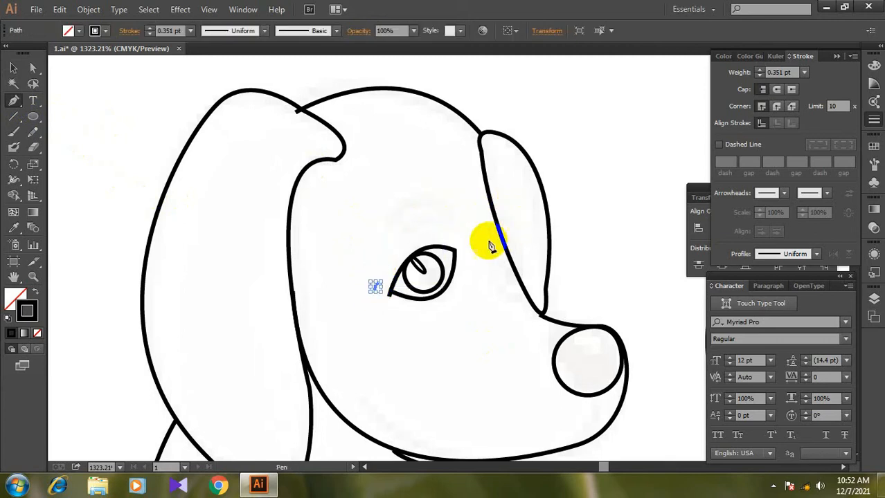
pyautogui.hotkey('ctrl', 'z')
# Trace the arched crease above the eye as one open Pen curve, from beside the rear corner to above the front corner.
pyautogui.click(374, 292)
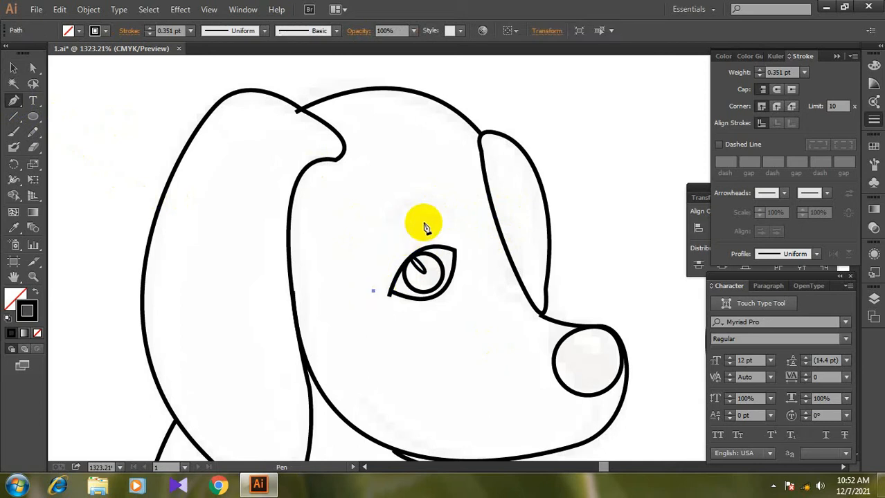
pyautogui.moveTo(450, 229); pyautogui.dragTo(530, 246)
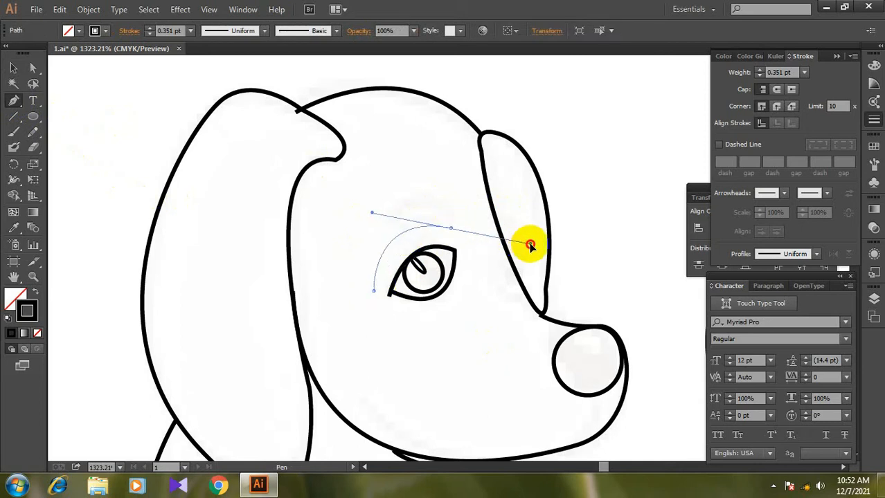
pyautogui.click(451, 229)
pyautogui.click(22, 70)
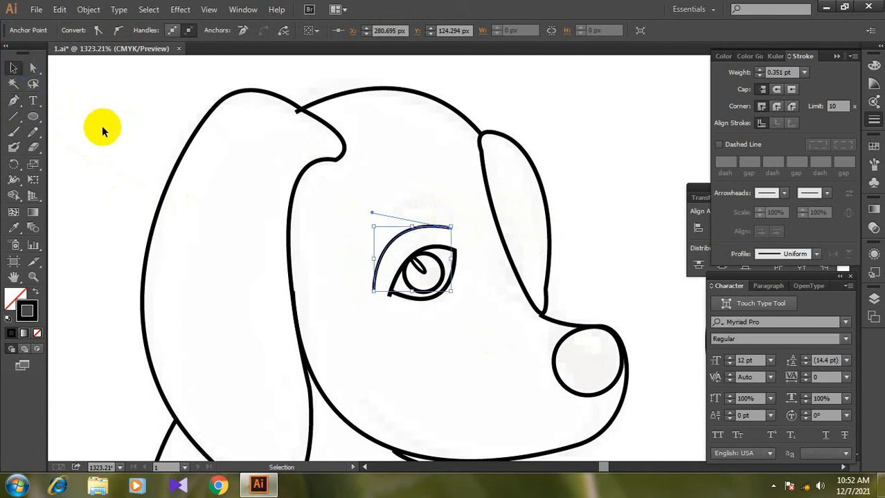
pyautogui.click(329, 342)
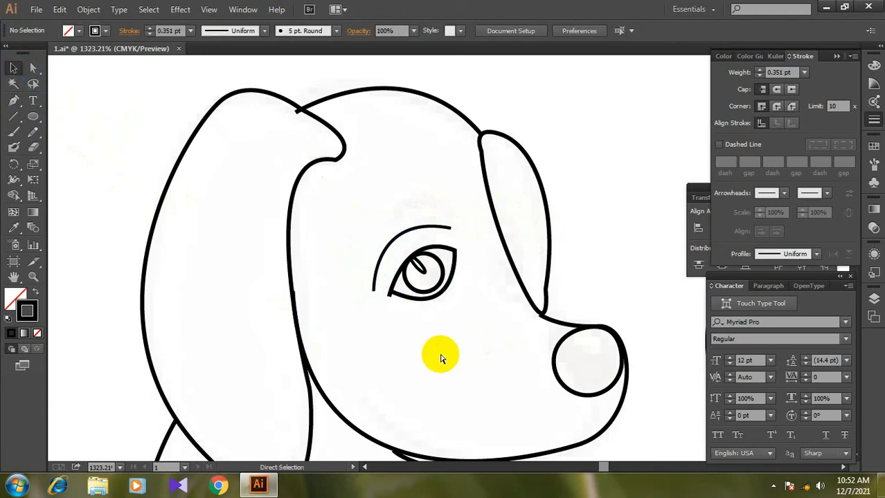
# Move the muzzle line's start point onto the lower tip of the far ear so the two lines meet cleanly.
pyautogui.click(33, 67)
pyautogui.moveTo(394, 236); pyautogui.dragTo(470, 340)
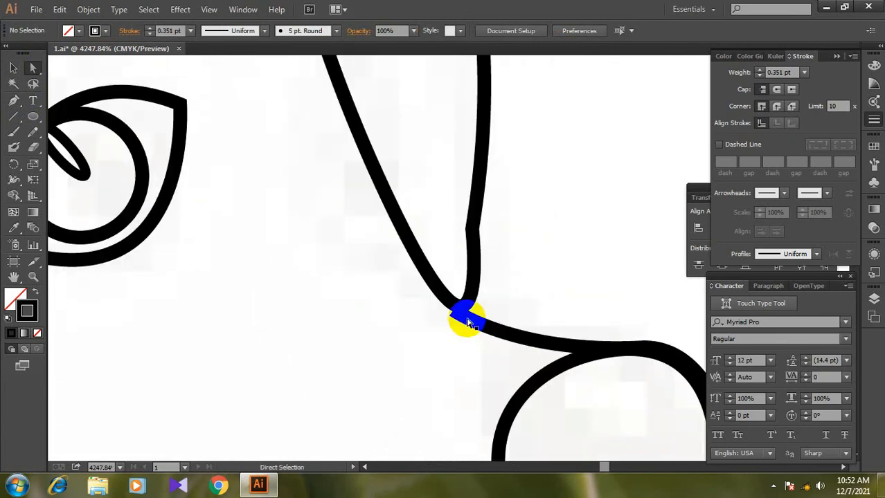
pyautogui.click(467, 323)
pyautogui.click(452, 306)
pyautogui.click(462, 354)
# Save the drawing as a separate Adobe Illustrator file named 2, with the version set to Illustrator CC (17.0).
pyautogui.scroll(-6, 460, 346)
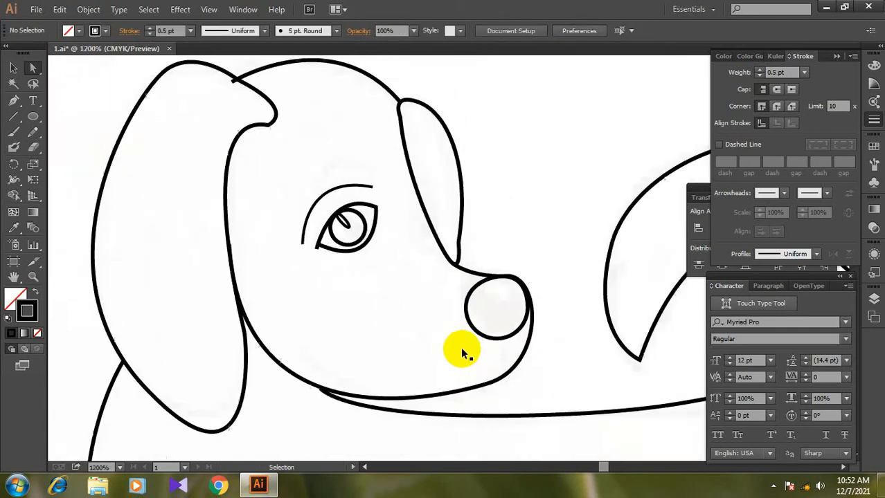
pyautogui.hotkey('ctrl', '-')
pyautogui.moveTo(417, 380); pyautogui.dragTo(318, 306)
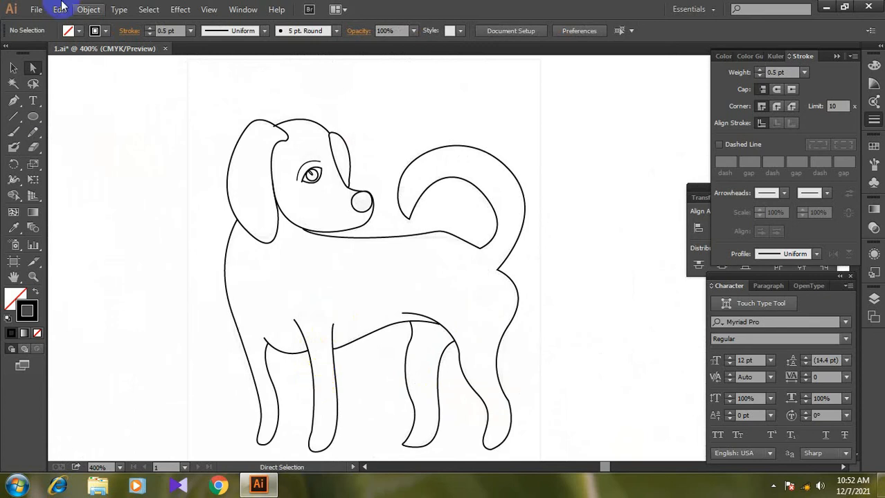
pyautogui.click(36, 9)
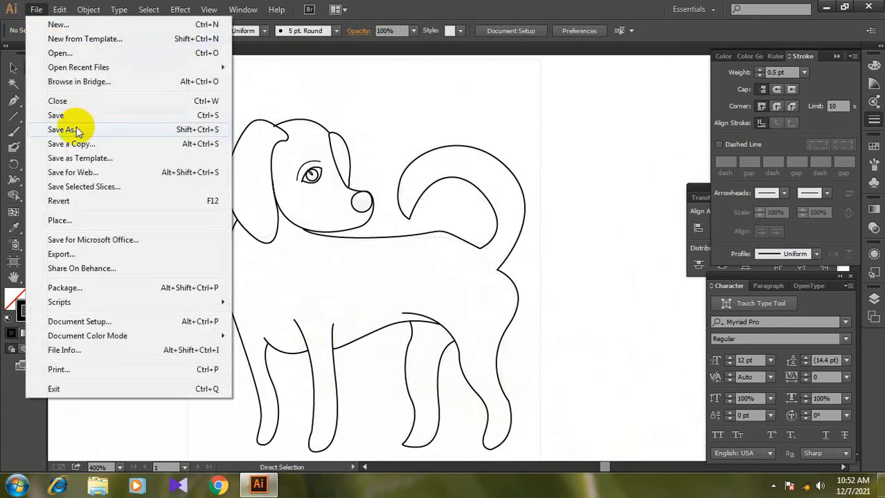
pyautogui.click(79, 129)
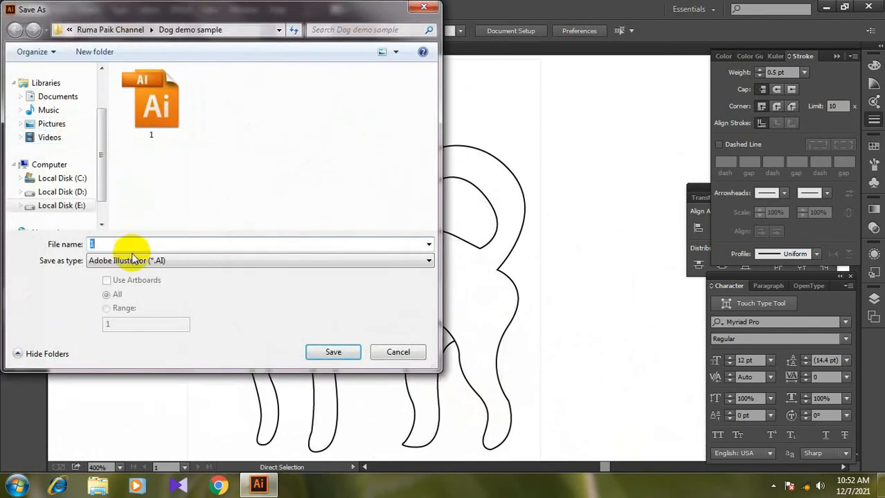
pyautogui.write('2')
pyautogui.click(326, 351)
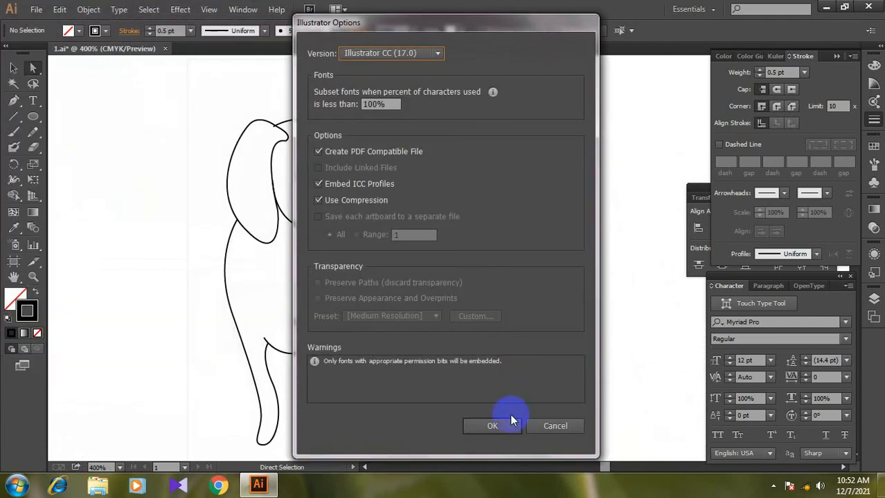
pyautogui.click(495, 425)
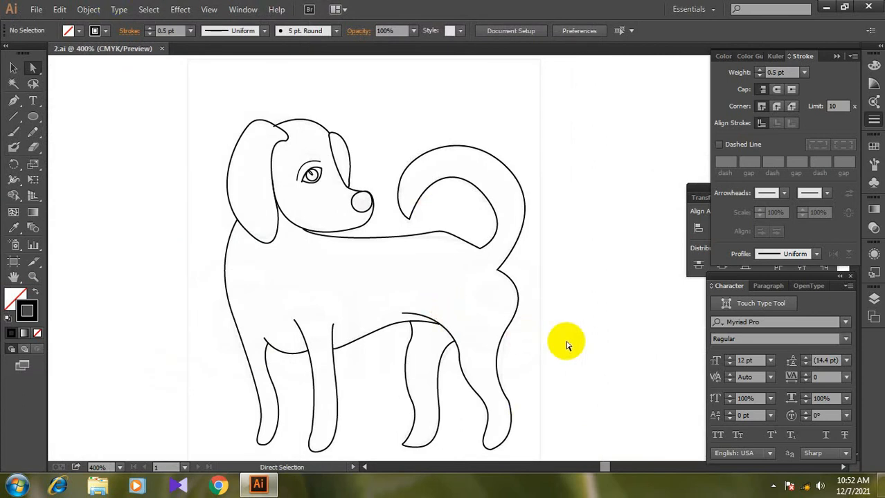
# Thicken the muzzle and jaw line around the nose and the curve on the crown of the head with the Width tool.
pyautogui.click(13, 179)
pyautogui.moveTo(174, 247); pyautogui.dragTo(691, 441)
pyautogui.press('space')
pyautogui.moveTo(355, 149); pyautogui.dragTo(443, 279)
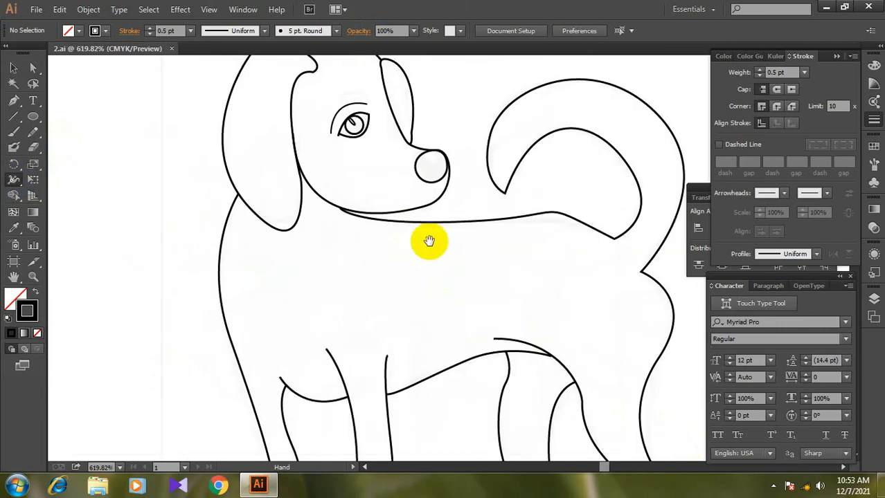
pyautogui.moveTo(429, 241); pyautogui.dragTo(415, 301)
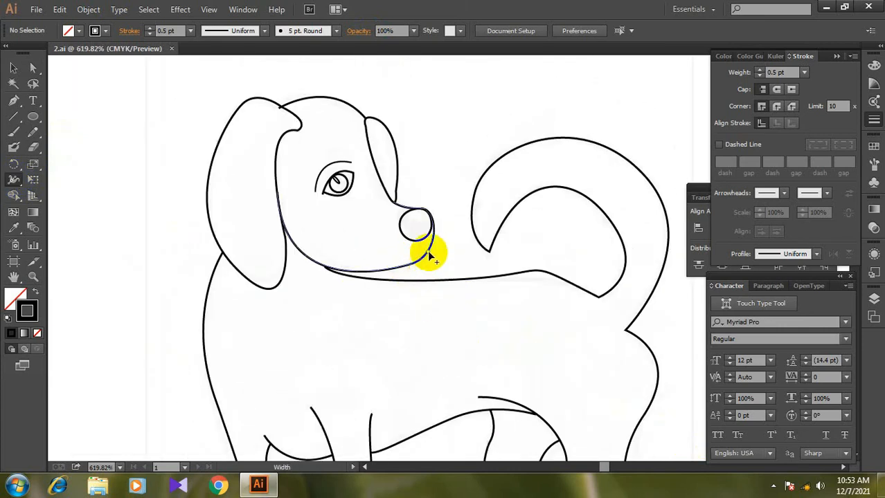
pyautogui.moveTo(429, 255); pyautogui.dragTo(412, 241)
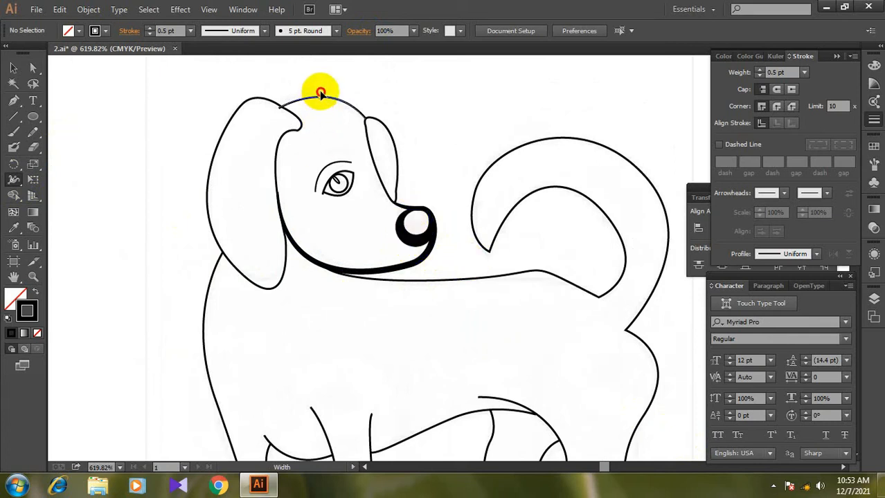
pyautogui.moveTo(320, 94); pyautogui.dragTo(321, 97)
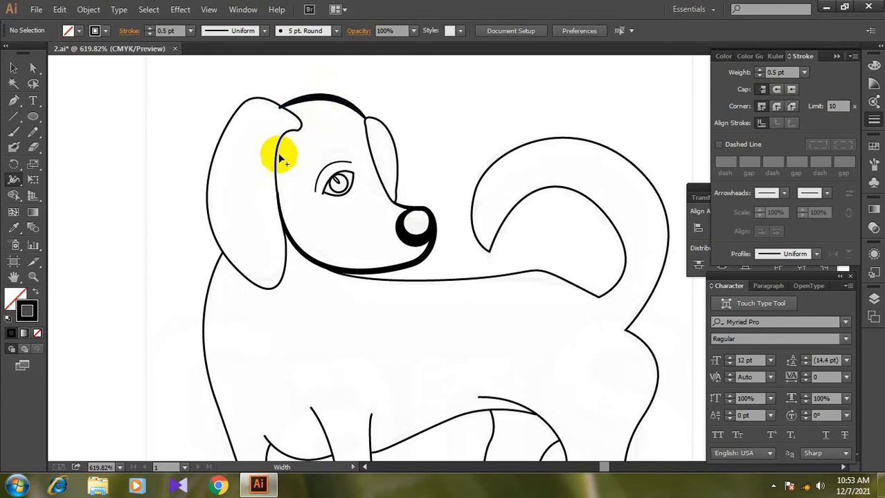
# Thicken the large ear's outline from its lower tip and both sides of the far ear with the Width tool.
pyautogui.moveTo(264, 292)
pyautogui.mouseDown()
pyautogui.moveTo(270, 310)
pyautogui.moveTo(266, 291)
pyautogui.mouseUp()
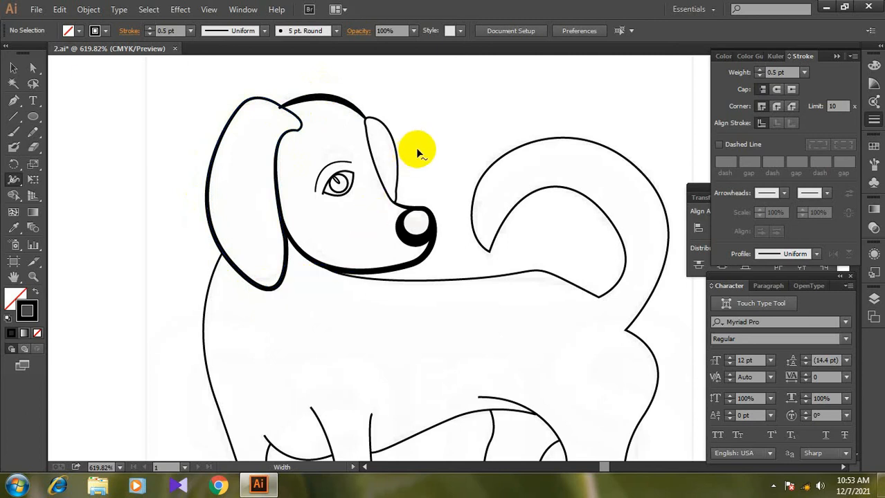
pyautogui.hotkey('ctrl', 'z')
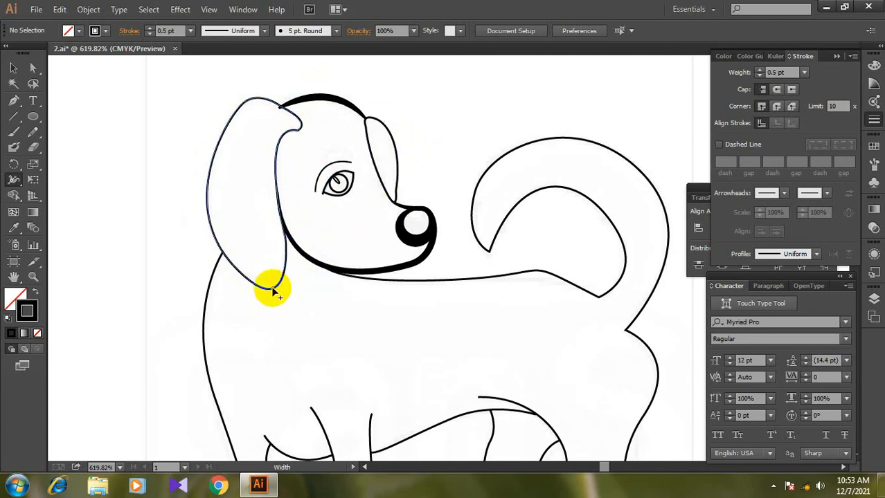
pyautogui.moveTo(273, 290); pyautogui.dragTo(271, 293)
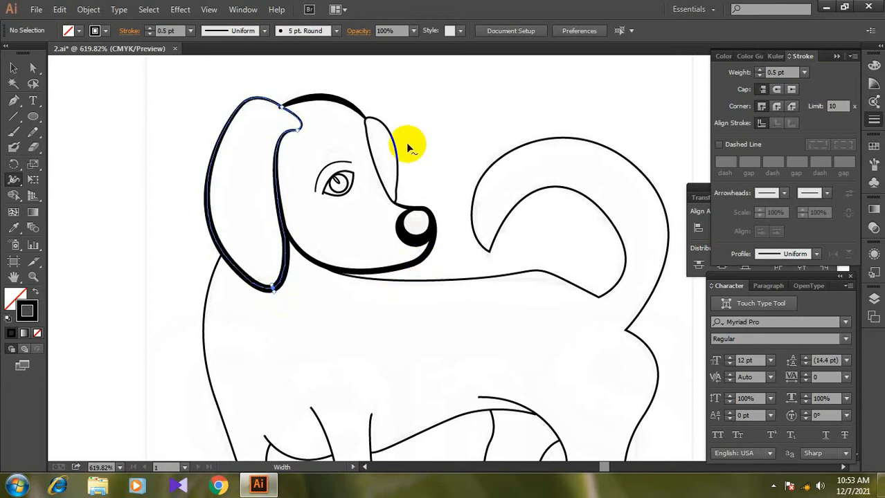
pyautogui.moveTo(394, 140); pyautogui.dragTo(421, 155)
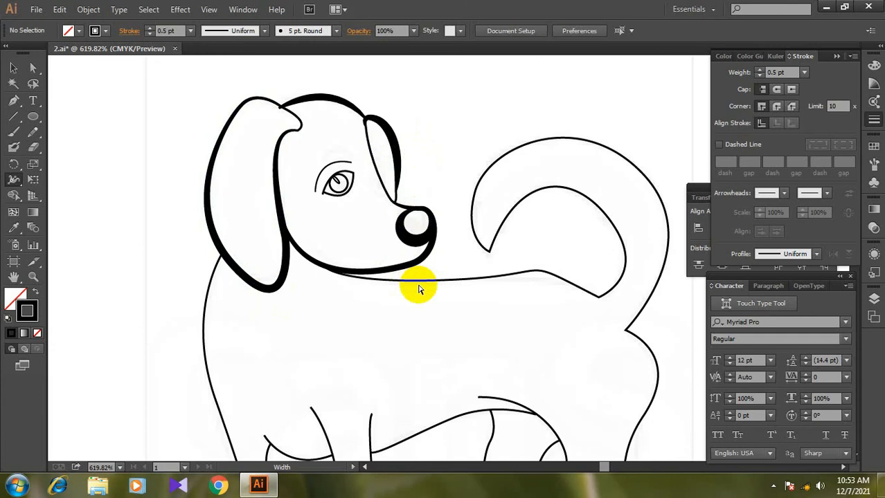
pyautogui.hotkey('ctrl', 'z')
pyautogui.moveTo(396, 194); pyautogui.dragTo(426, 192)
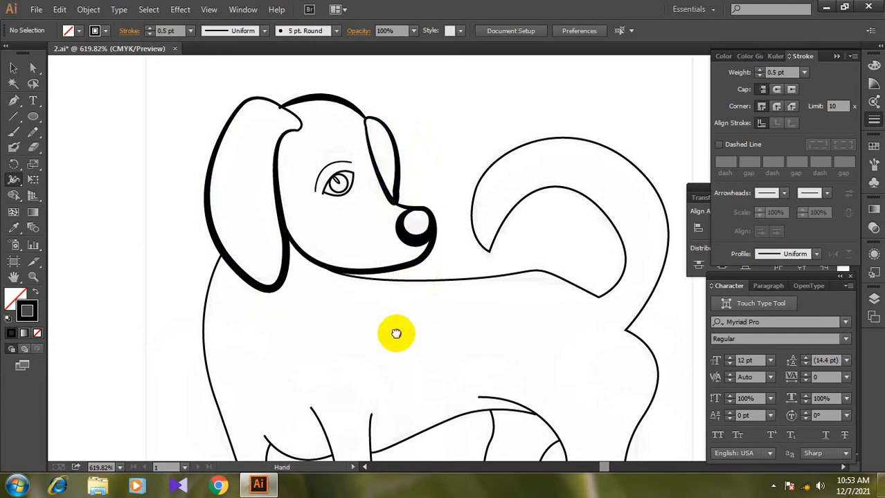
# Widen the stroke of the back line and of the tail's outer and inner curves so they taper toward their ends.
pyautogui.moveTo(395, 332); pyautogui.dragTo(388, 249)
pyautogui.moveTo(389, 301); pyautogui.dragTo(389, 253)
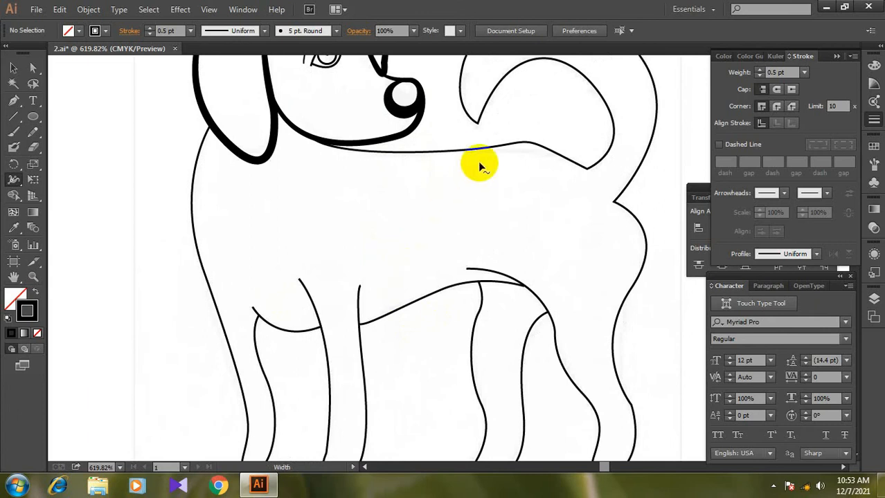
pyautogui.moveTo(482, 149); pyautogui.dragTo(480, 142)
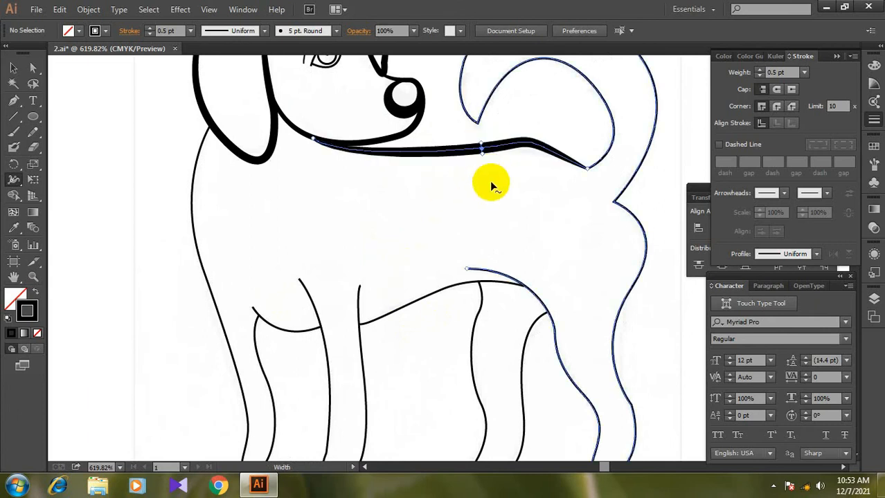
pyautogui.moveTo(508, 211); pyautogui.dragTo(374, 279)
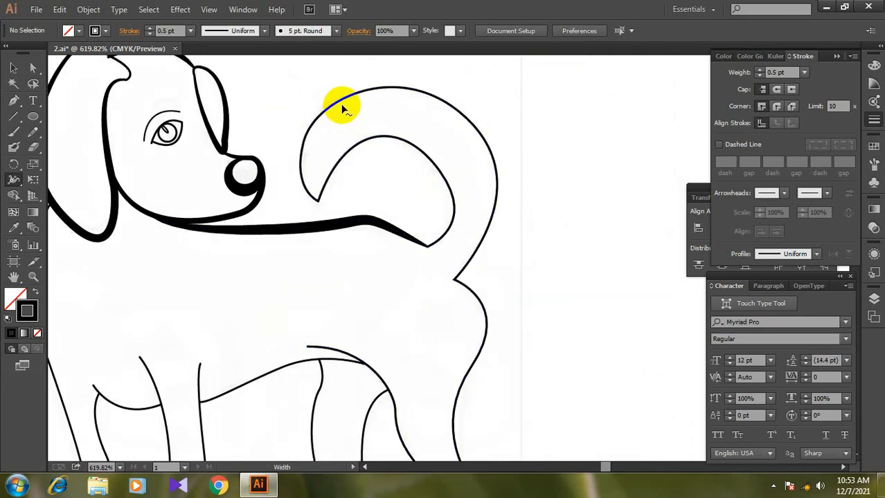
pyautogui.moveTo(347, 94); pyautogui.dragTo(344, 92)
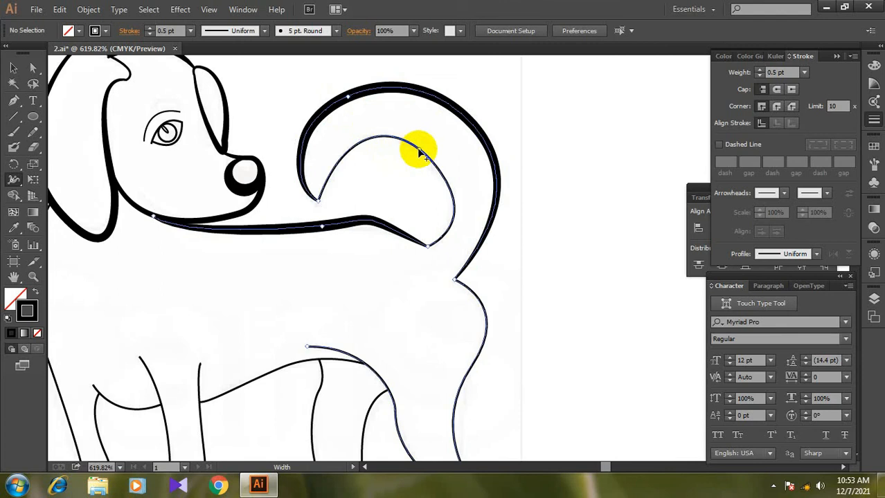
pyautogui.moveTo(418, 151); pyautogui.dragTo(412, 150)
# Thicken the chest line running into the far front leg and the outline of the near front leg with the Width tool.
pyautogui.moveTo(386, 310); pyautogui.dragTo(533, 205)
pyautogui.moveTo(206, 200); pyautogui.dragTo(208, 211)
pyautogui.hotkey('ctrl', 'z')
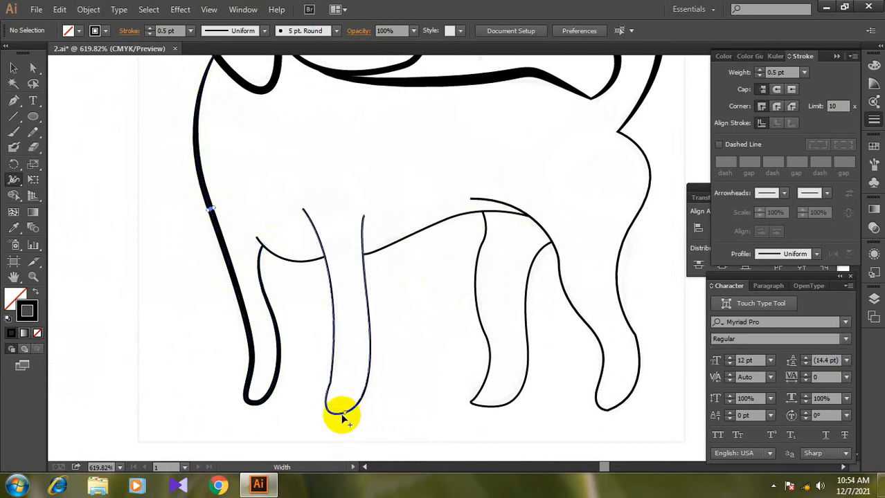
pyautogui.moveTo(339, 417); pyautogui.dragTo(341, 415)
pyautogui.hotkey('ctrl', 'z')
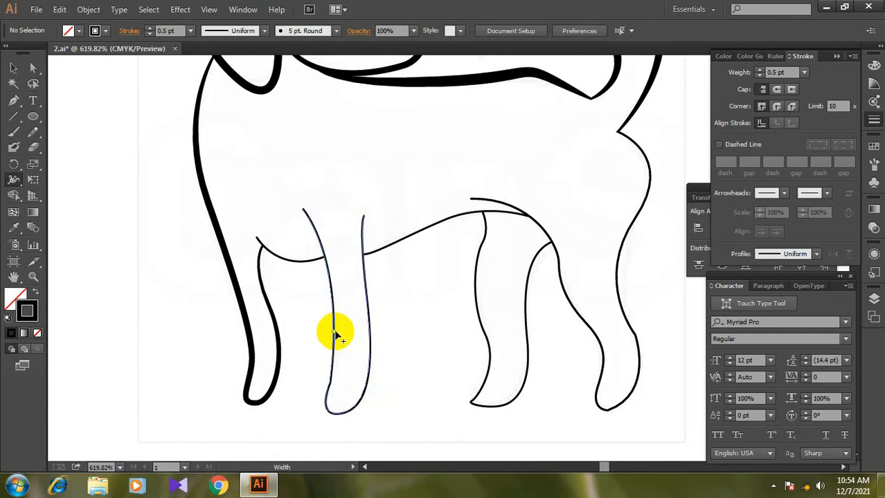
pyautogui.moveTo(332, 332); pyautogui.dragTo(331, 331)
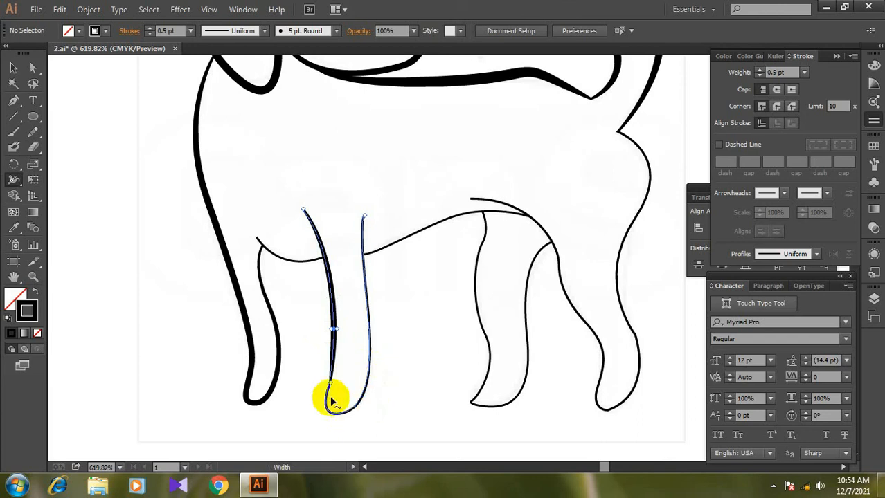
pyautogui.moveTo(330, 384); pyautogui.dragTo(328, 388)
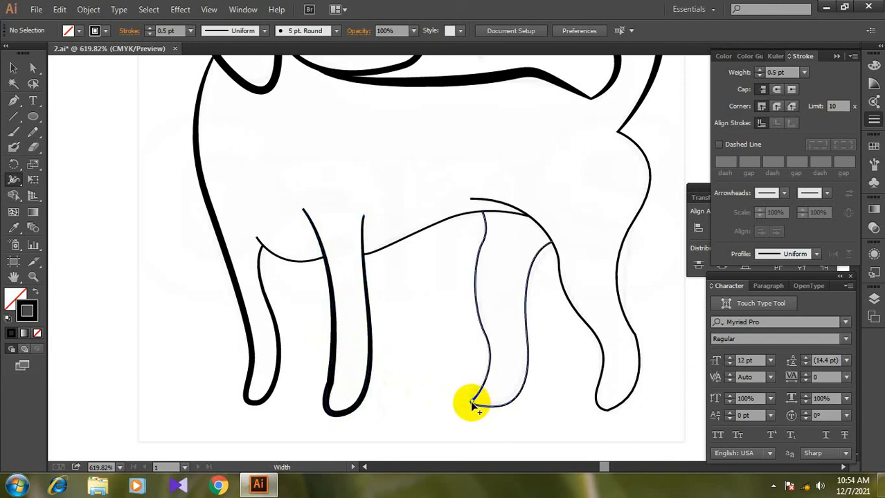
# Thicken the far hind leg's outline from its toe and the near hind leg's outline around the foot and heel.
pyautogui.moveTo(463, 409); pyautogui.dragTo(464, 410)
pyautogui.click(532, 422)
pyautogui.moveTo(563, 402)
pyautogui.mouseDown()
pyautogui.moveTo(457, 343)
pyautogui.moveTo(501, 362)
pyautogui.moveTo(516, 355)
pyautogui.mouseUp()
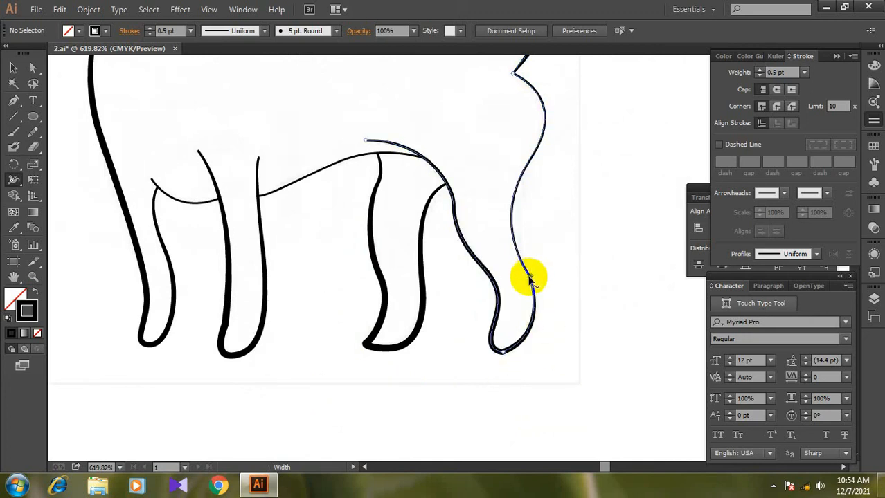
pyautogui.moveTo(531, 278); pyautogui.dragTo(534, 278)
# Thicken the two belly line segments on either side of the near front leg and adjust the width of that leg's rear edge.
pyautogui.moveTo(569, 166); pyautogui.dragTo(606, 241)
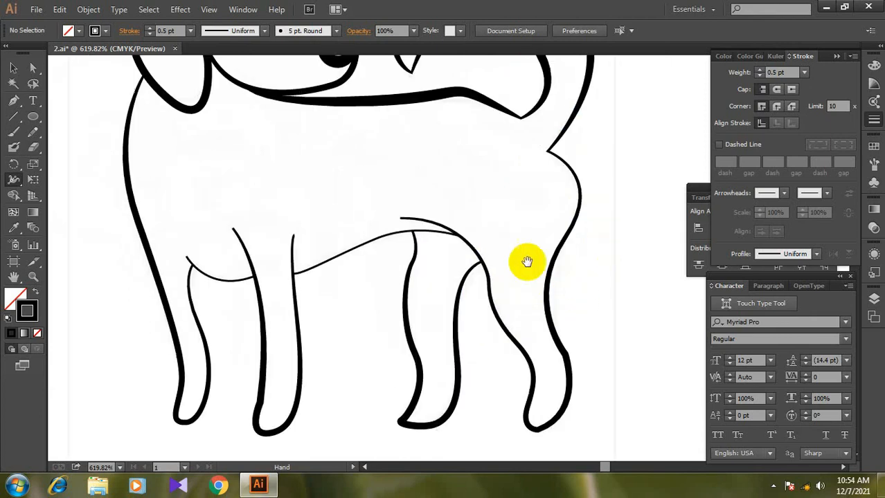
pyautogui.moveTo(370, 249); pyautogui.dragTo(371, 246)
pyautogui.moveTo(232, 284); pyautogui.dragTo(231, 286)
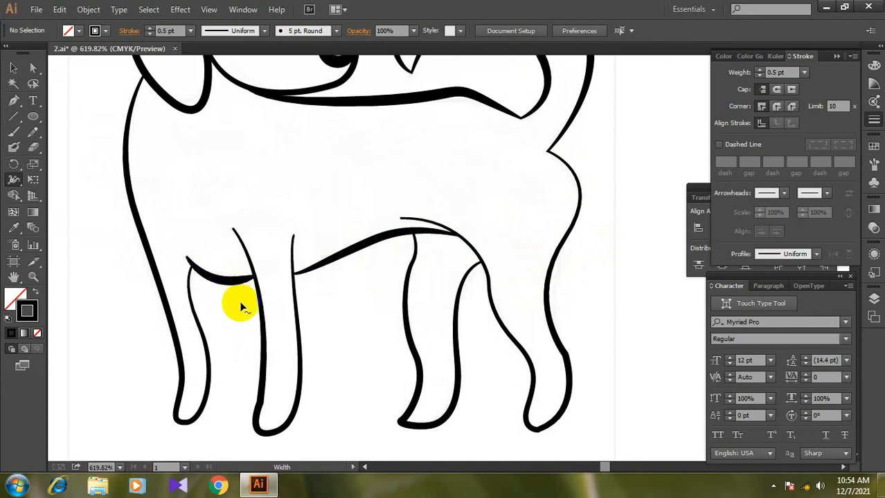
pyautogui.moveTo(297, 330); pyautogui.dragTo(300, 326)
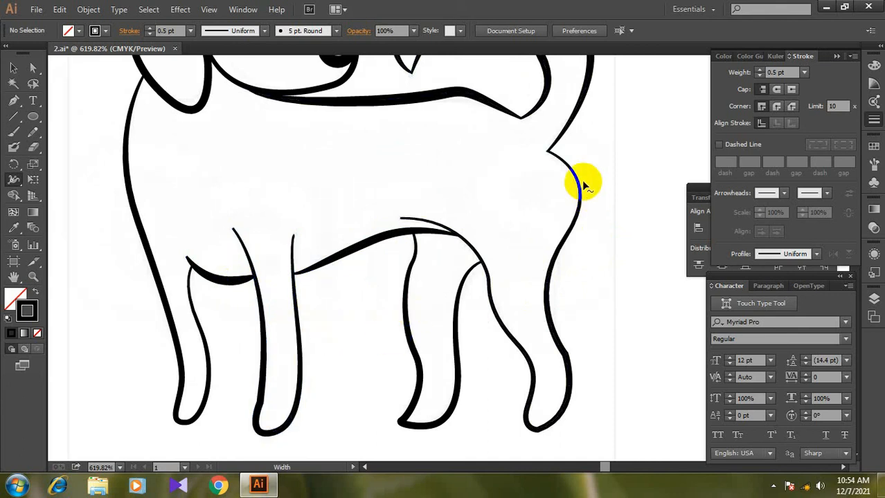
# Widen the strokes of the rump curve, the near hind leg's front edge and the far front leg's inner edge.
pyautogui.moveTo(579, 183); pyautogui.dragTo(584, 189)
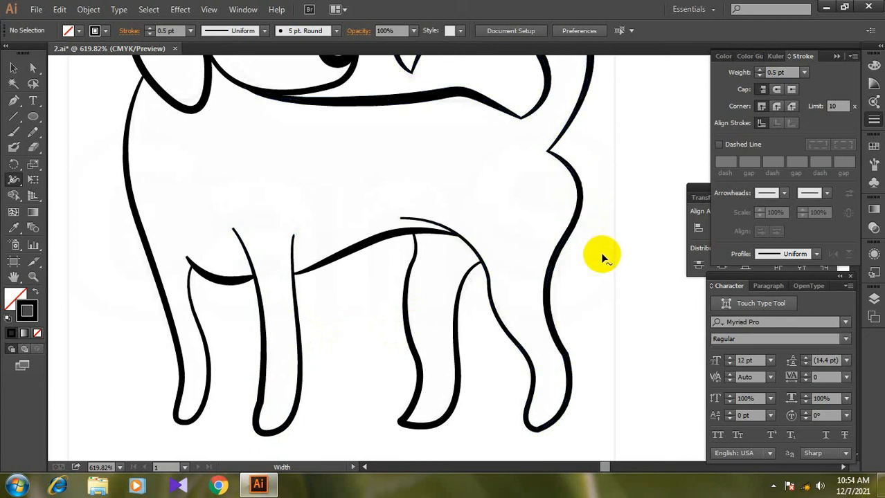
pyautogui.moveTo(472, 247); pyautogui.dragTo(476, 247)
pyautogui.click(498, 247)
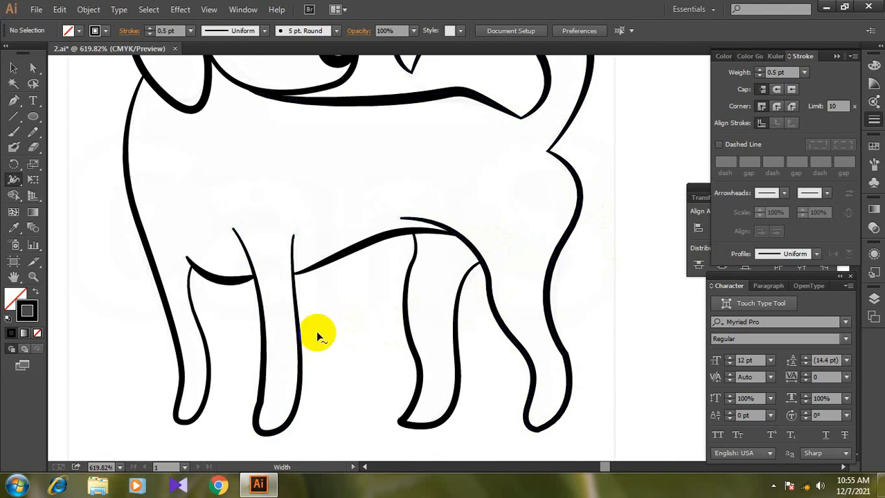
pyautogui.moveTo(197, 311); pyautogui.dragTo(195, 311)
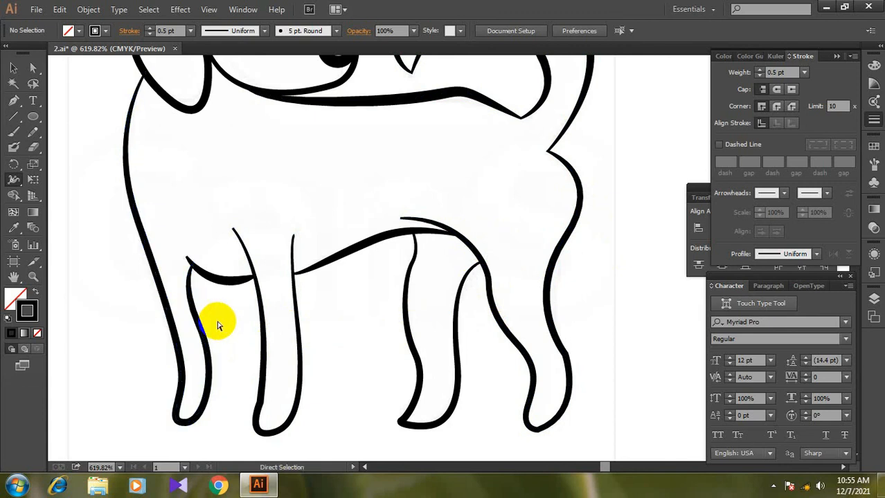
# Thicken the lower and upper edges of the almond-shaped eye outline with the Width tool.
pyautogui.hotkey('ctrl', '-')
pyautogui.hotkey('ctrl', '-')
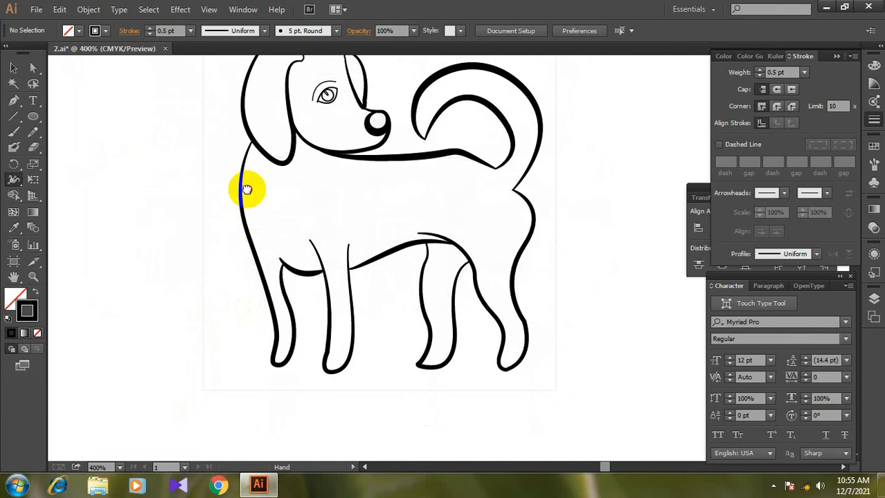
pyautogui.moveTo(247, 189); pyautogui.dragTo(246, 341)
pyautogui.moveTo(199, 192)
pyautogui.mouseDown()
pyautogui.moveTo(463, 290)
pyautogui.moveTo(455, 315)
pyautogui.moveTo(462, 322)
pyautogui.mouseUp()
pyautogui.moveTo(429, 279); pyautogui.dragTo(417, 284)
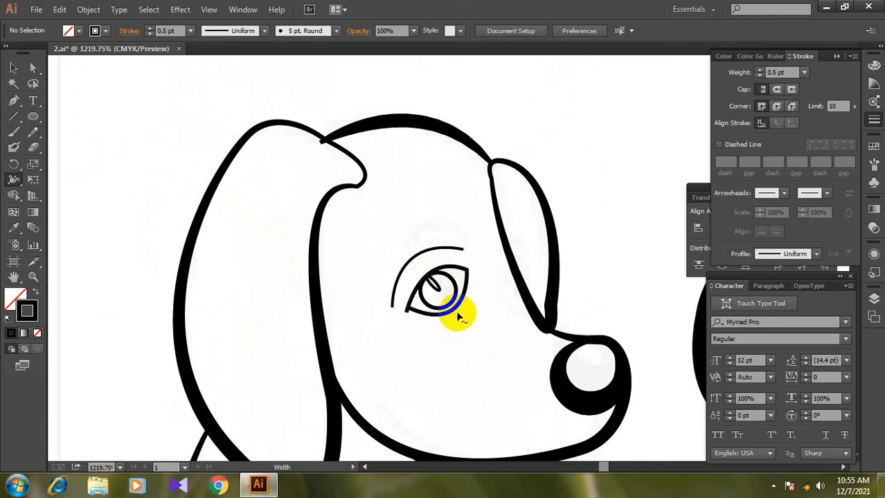
pyautogui.moveTo(456, 315); pyautogui.dragTo(457, 317)
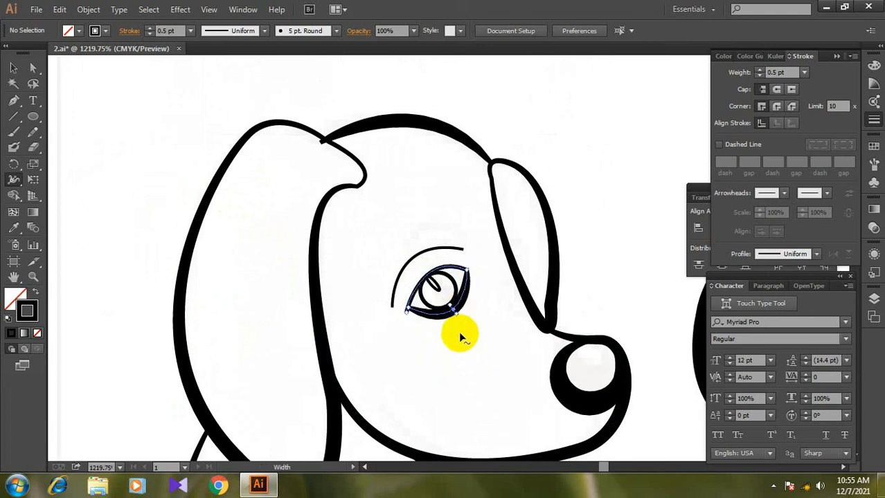
pyautogui.moveTo(422, 266)
pyautogui.mouseDown()
pyautogui.moveTo(420, 291)
pyautogui.moveTo(414, 285)
pyautogui.mouseUp()
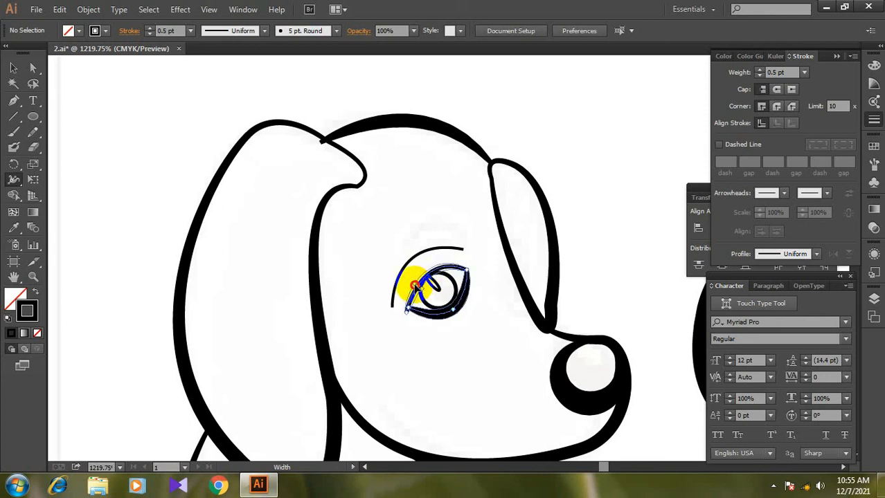
pyautogui.moveTo(415, 284); pyautogui.dragTo(458, 318)
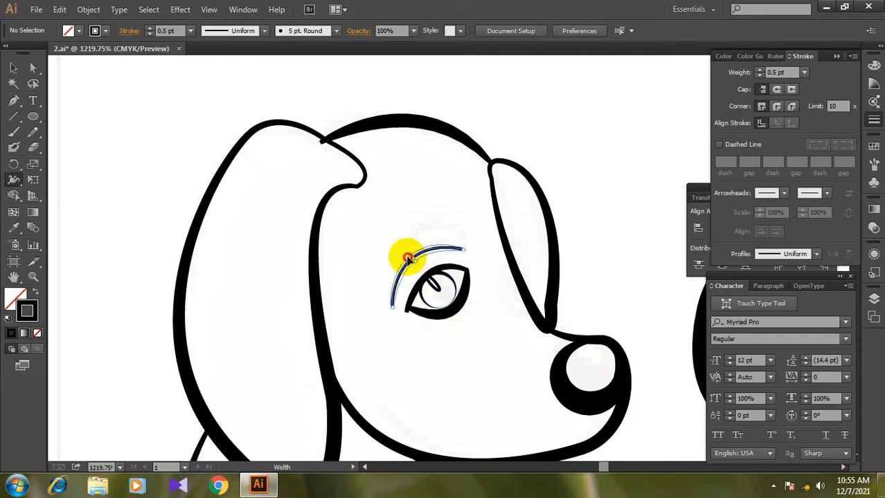
# Thicken the middle of the eyebrow curve above the dog's eye with the Width tool.
pyautogui.moveTo(408, 258); pyautogui.dragTo(406, 256)
pyautogui.click(450, 344)
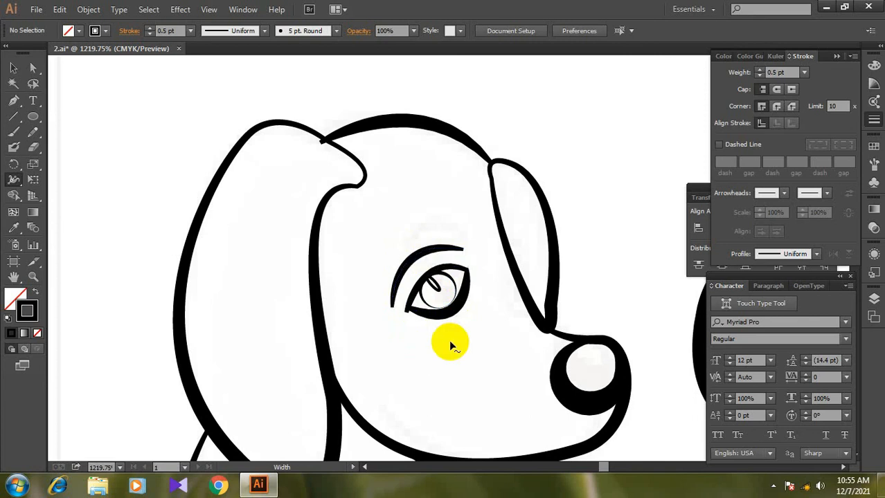
# Unlock the faded sketch image behind the line art and delete it, keeping the traced outlines.
pyautogui.hotkey('ctrl', '-')
pyautogui.hotkey('ctrl', '-')
pyautogui.hotkey('ctrl', '-')
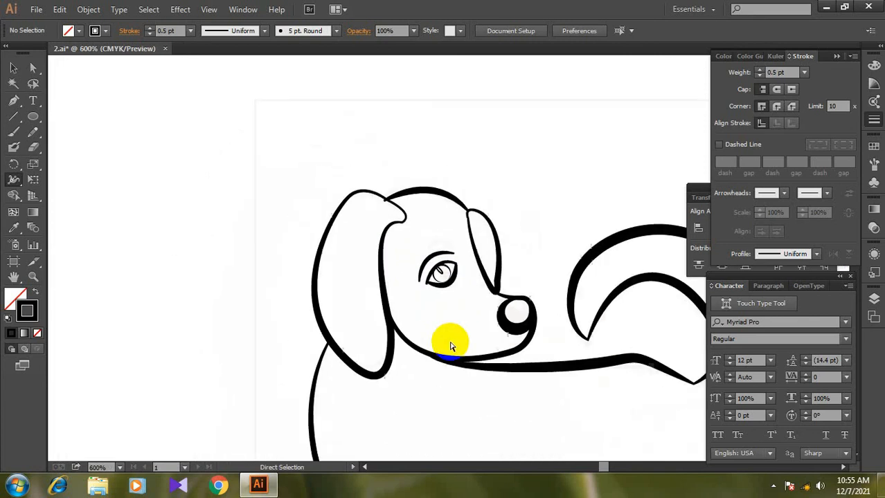
pyautogui.hotkey('ctrl', '-')
pyautogui.hotkey('ctrl', '-')
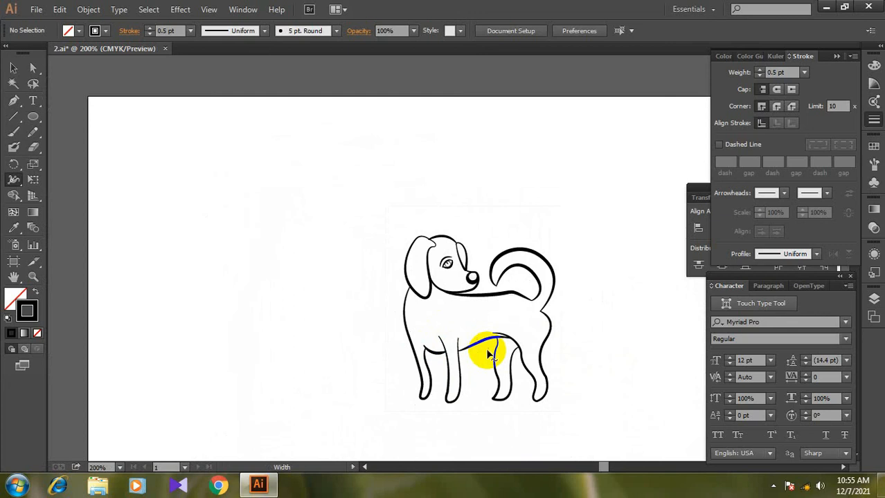
pyautogui.moveTo(570, 415); pyautogui.dragTo(544, 351)
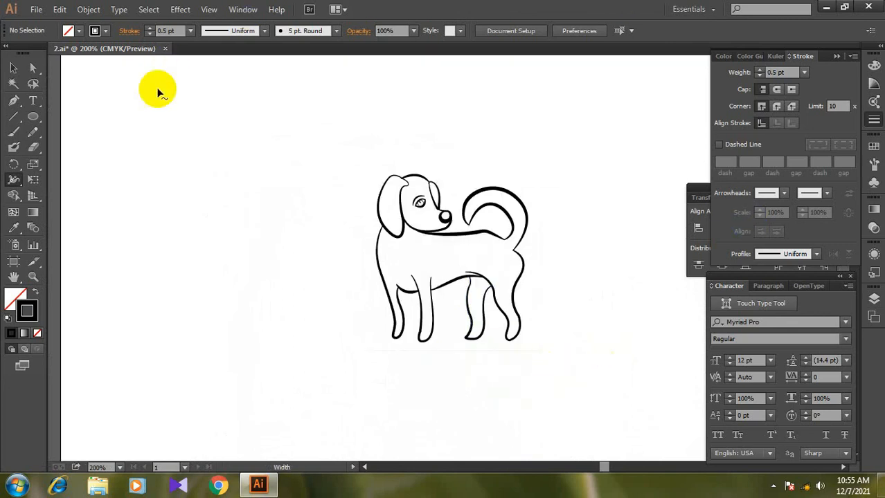
pyautogui.click(13, 68)
pyautogui.moveTo(189, 113); pyautogui.dragTo(585, 367)
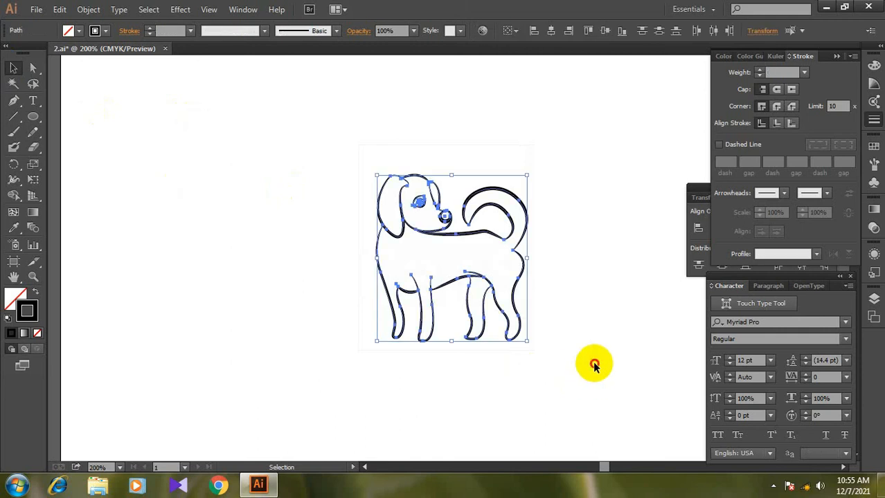
pyautogui.click(592, 359)
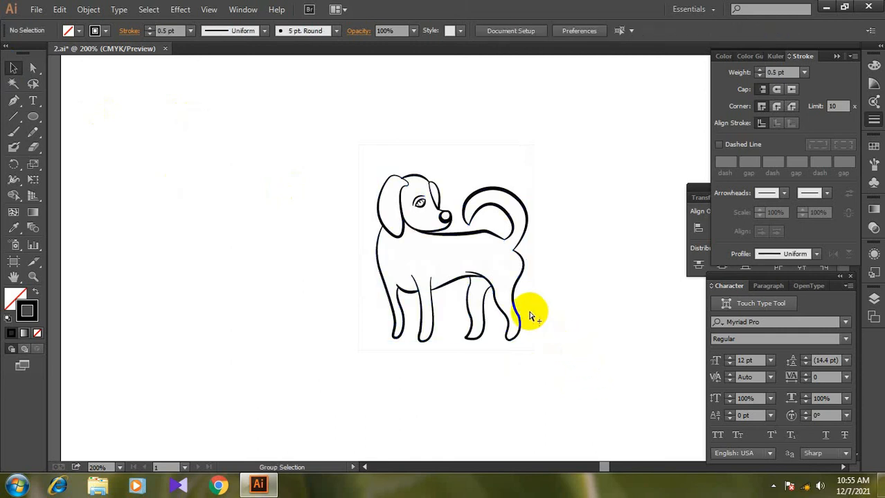
pyautogui.click(528, 315)
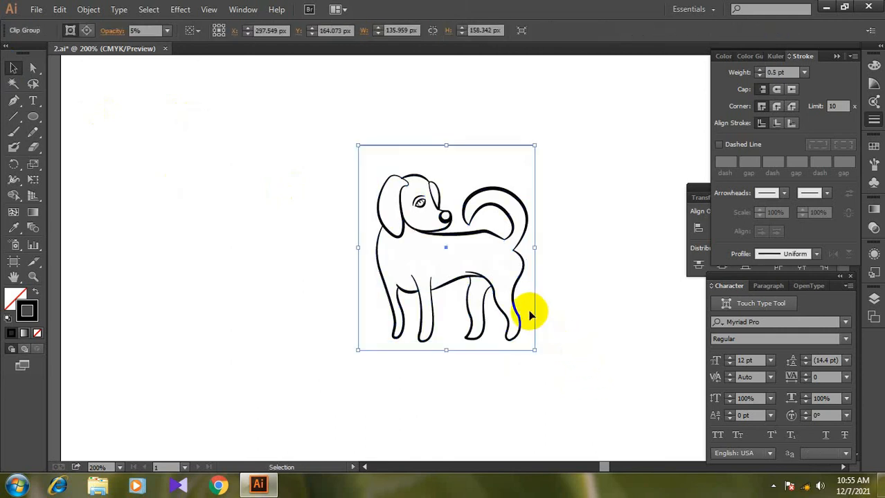
pyautogui.click(562, 348)
# Select all the outline paths of the dog and group them.
pyautogui.moveTo(314, 128); pyautogui.dragTo(565, 362)
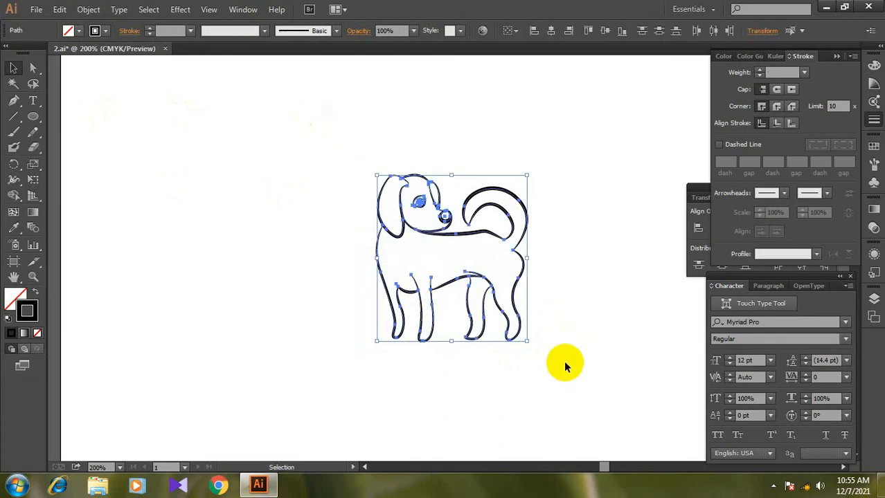
pyautogui.press('a')
pyautogui.press('v')
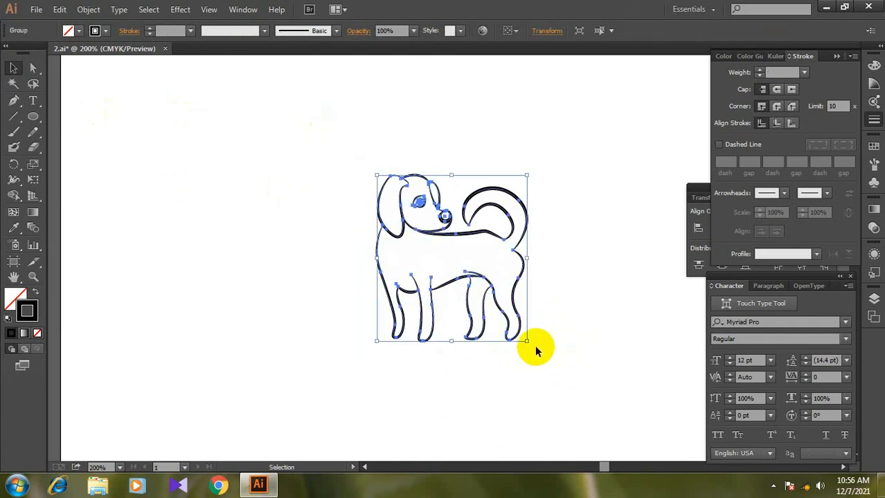
# Enlarge the grouped dog proportionally from its centre to about 1.6 times its size, move it left and slightly down, and deselect it.
pyautogui.moveTo(525, 340); pyautogui.dragTo(607, 393)
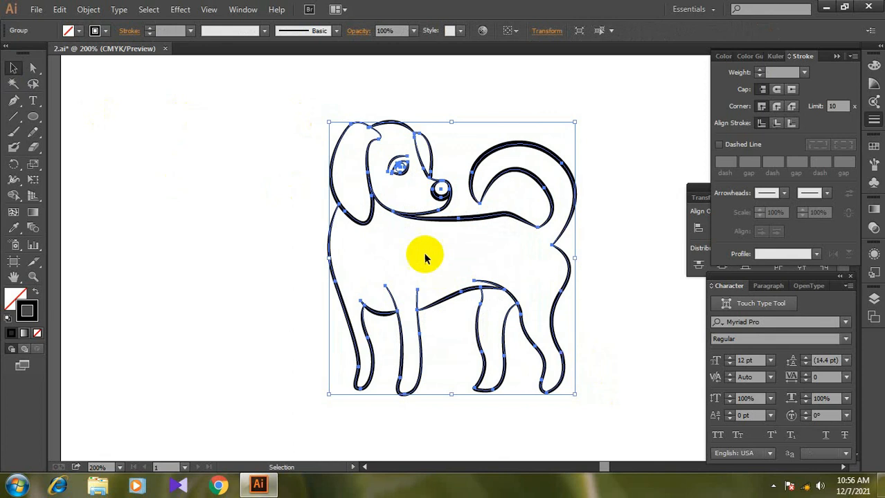
pyautogui.moveTo(366, 223); pyautogui.dragTo(271, 251)
pyautogui.click(537, 353)
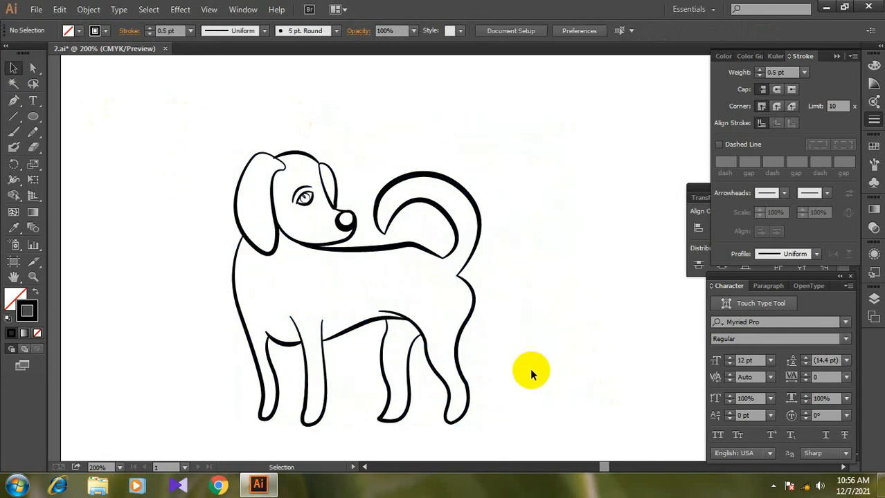
pyautogui.click(774, 486)
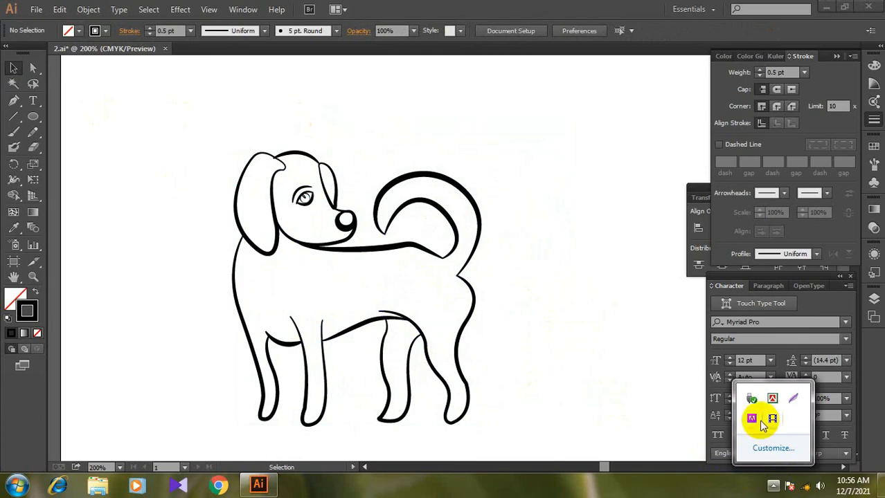